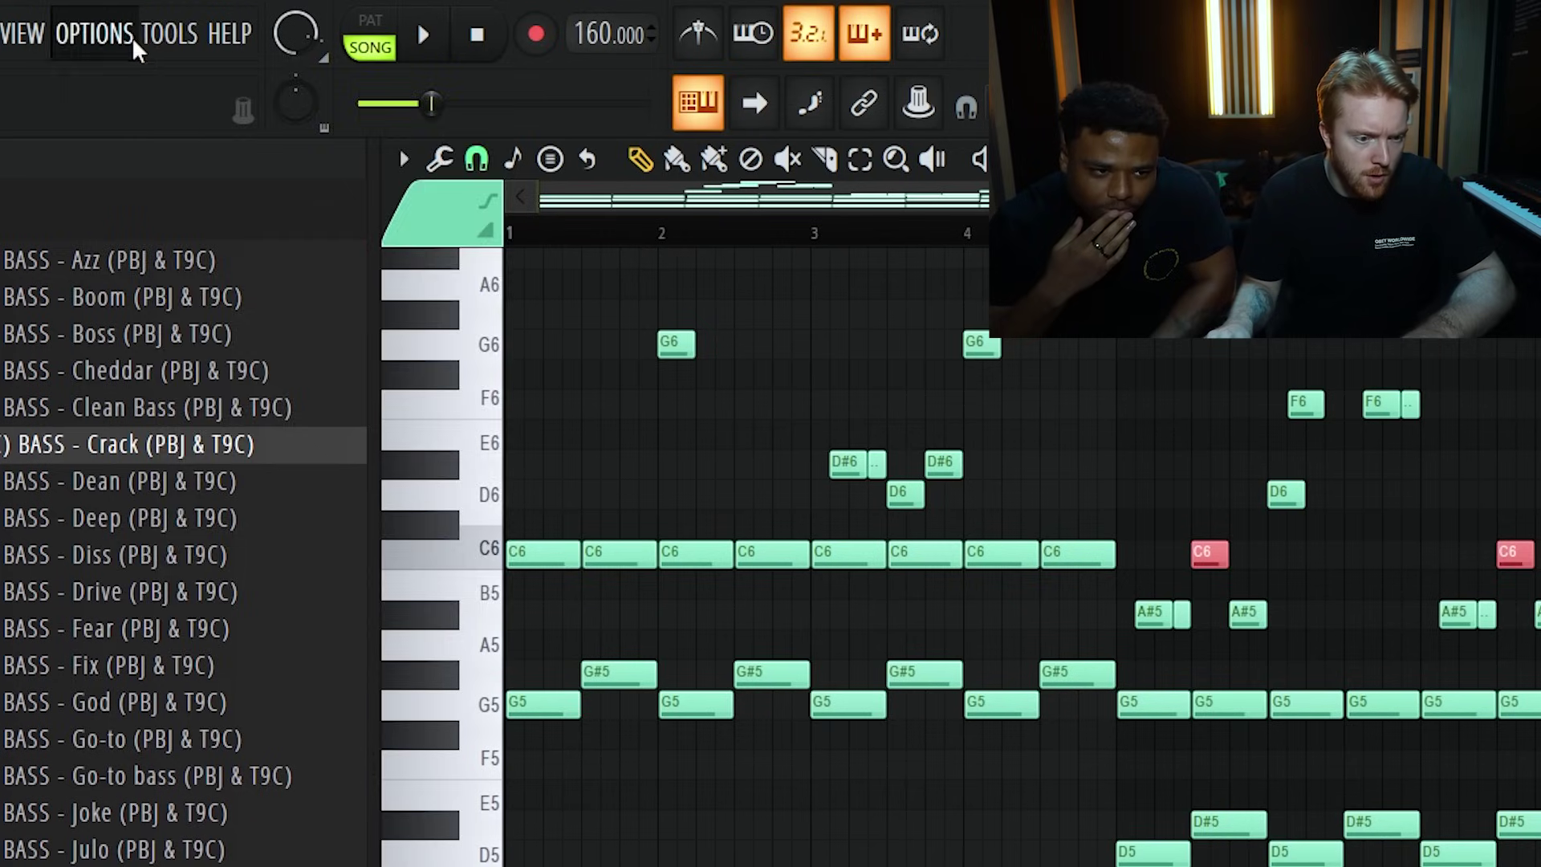
{"action": "left_click", "coordinate": [169, 32]}
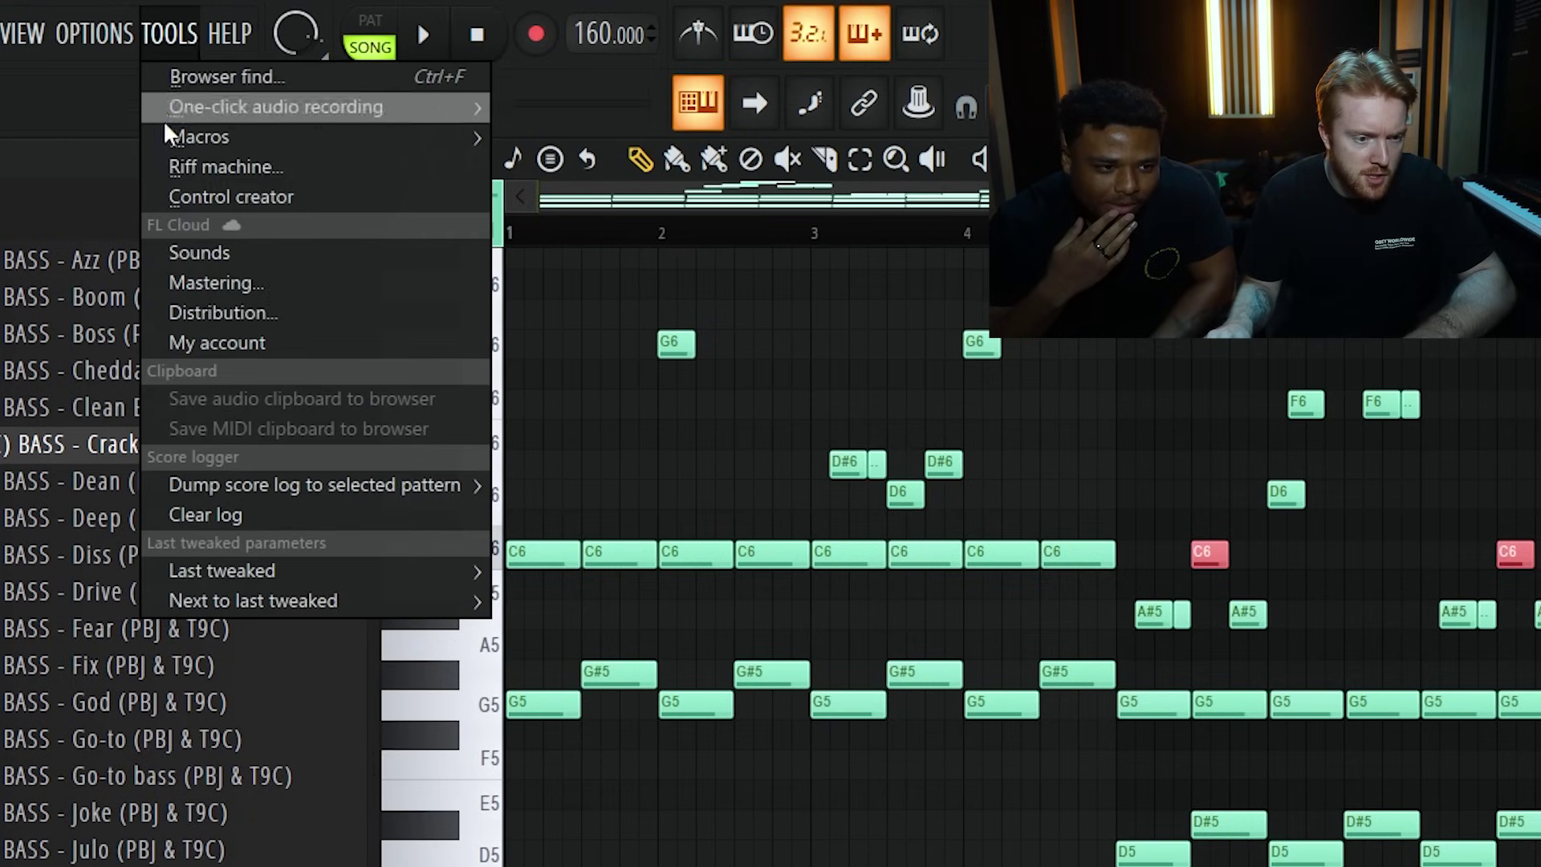
{"action": "left_click", "coordinate": [94, 32]}
{"action": "left_click", "coordinate": [143, 222]}
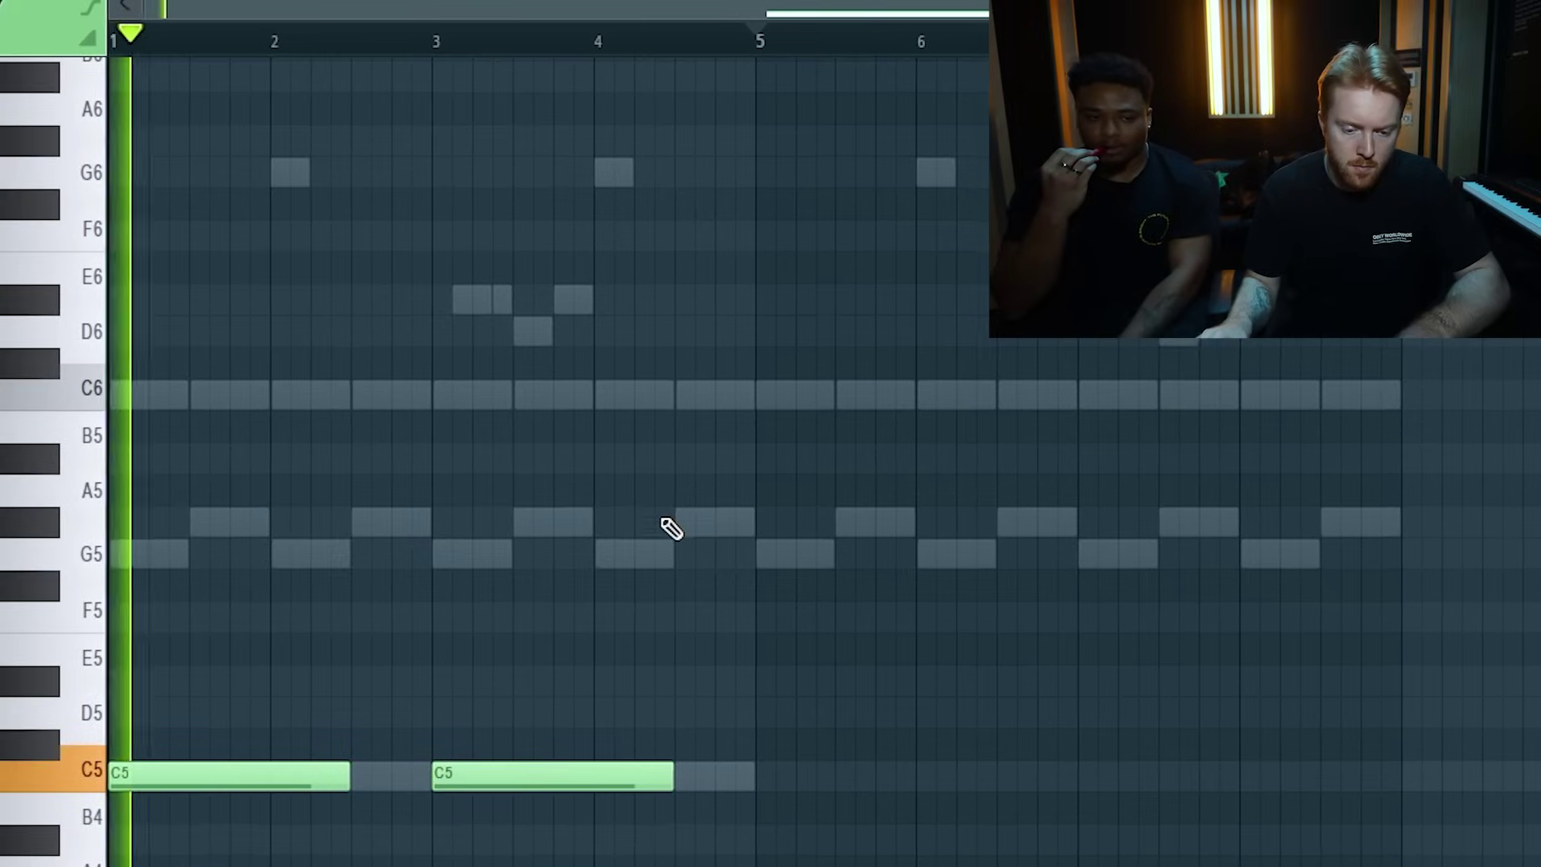
{"action": "scroll", "coordinate": [670, 528], "scroll_direction": "down", "scroll_amount": 3}
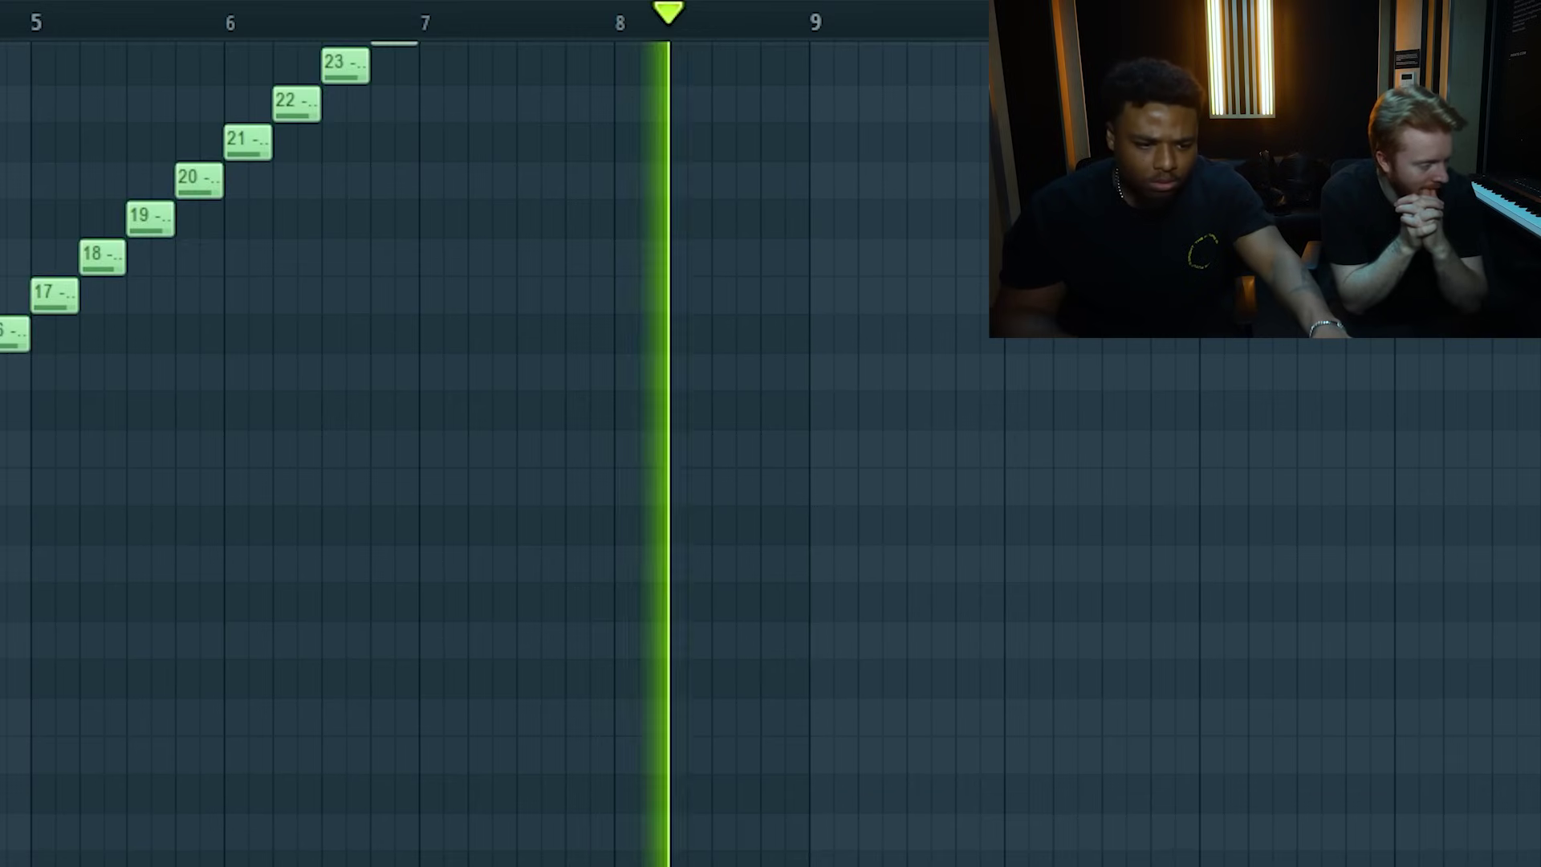
Select all the sliced beat notes in the piano roll and duplicate them after the existing ones.
{"action": "scroll", "coordinate": [192, 433], "scroll_direction": "left", "scroll_amount": 3}
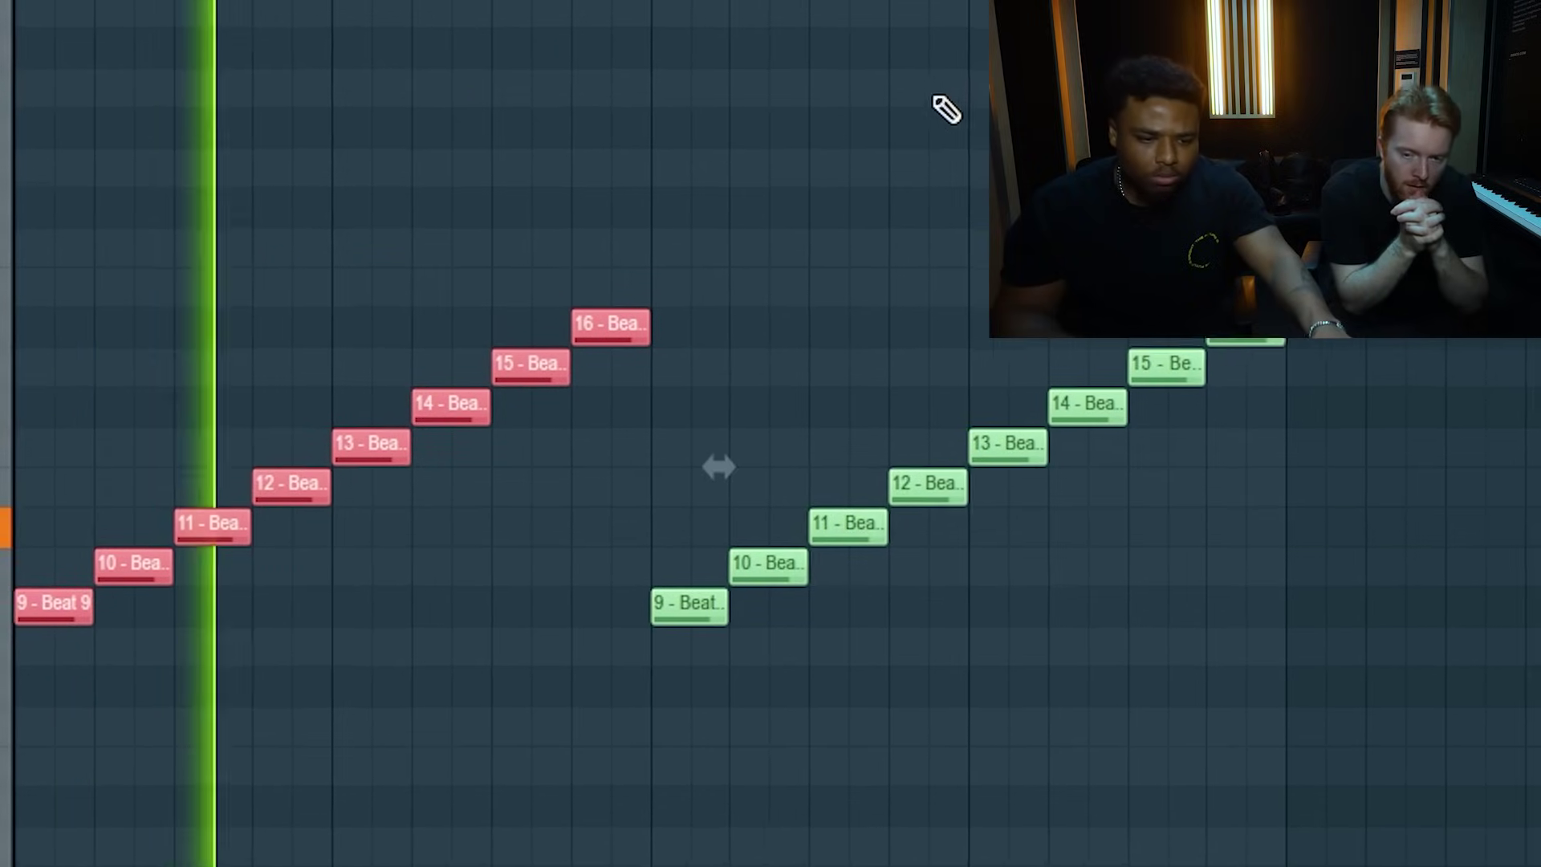
{"action": "key", "text": "ctrl+a"}
{"action": "scroll", "coordinate": [935, 220], "scroll_direction": "right", "scroll_amount": 3}
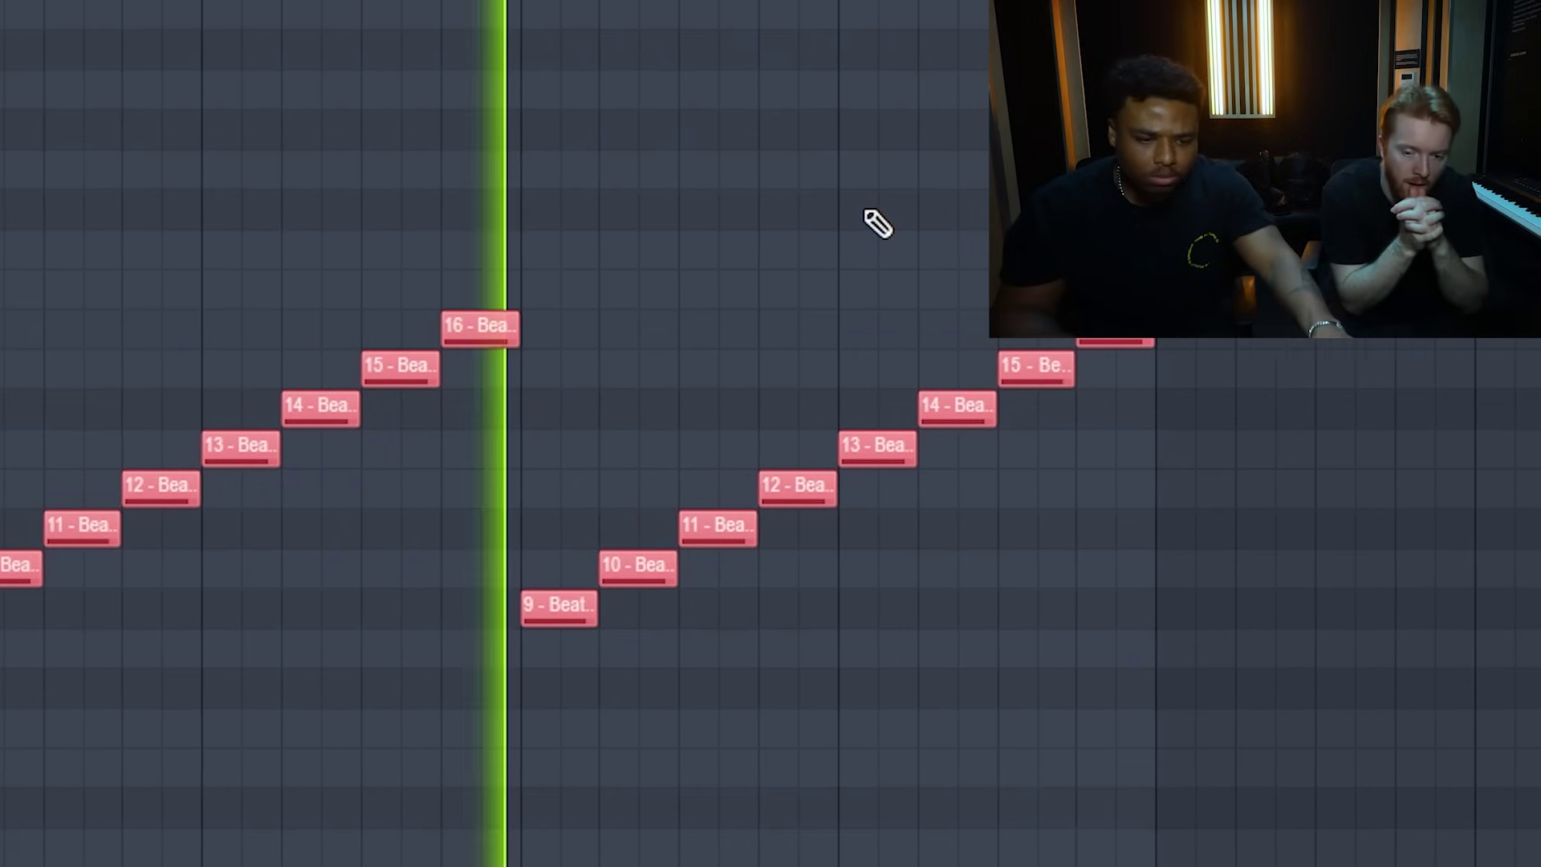
{"action": "key", "text": "ctrl+d"}
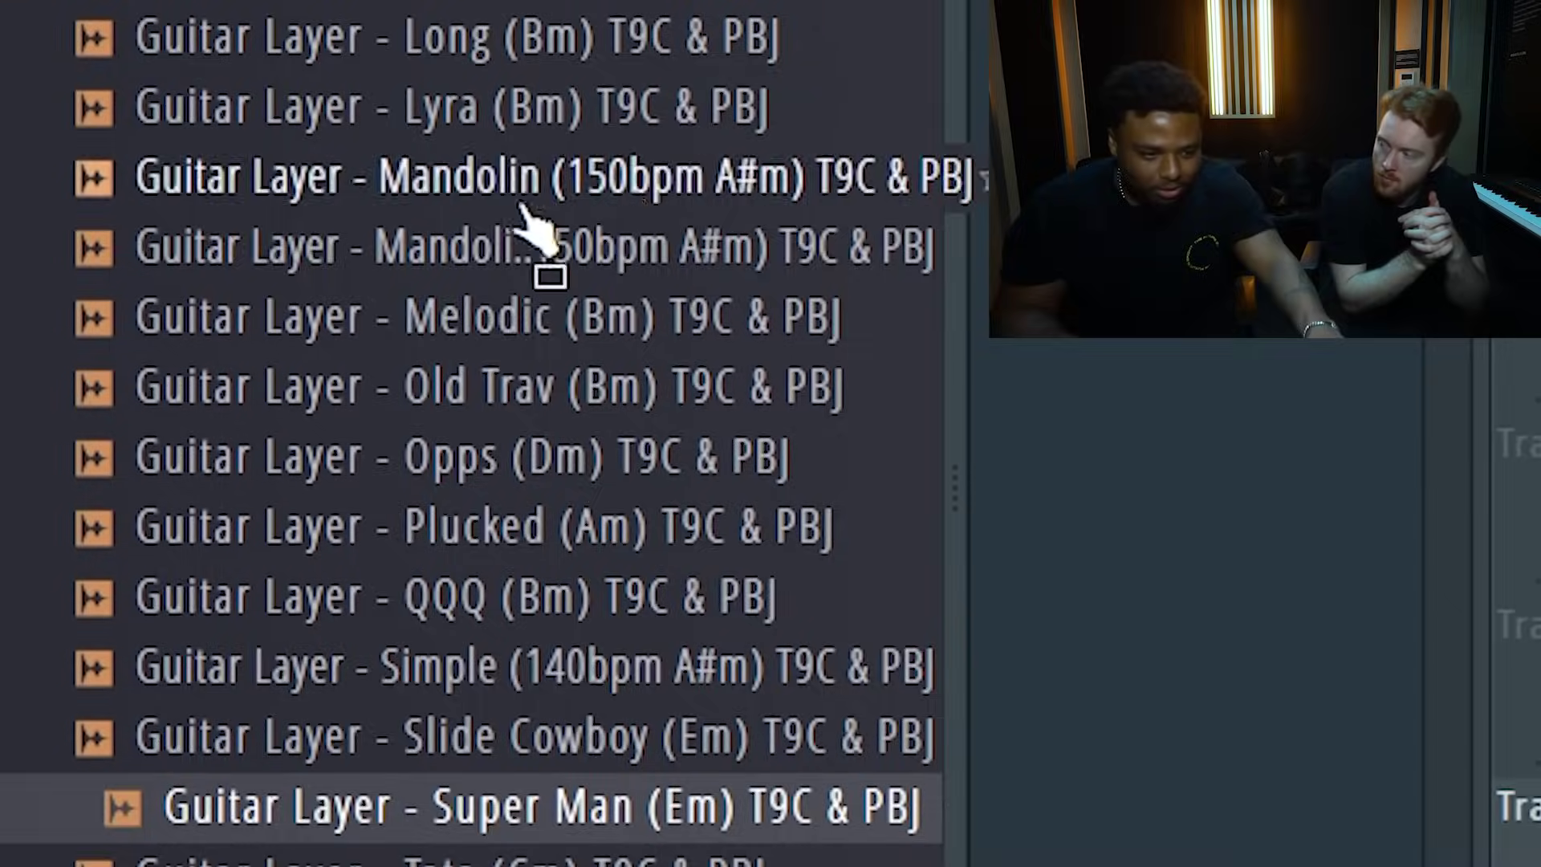
Extend the Boomerang phrase clips along their playlist track and replace every other one with the #2 variant on the track below.
{"action": "scroll", "coordinate": [532, 233], "scroll_direction": "up", "scroll_amount": 15}
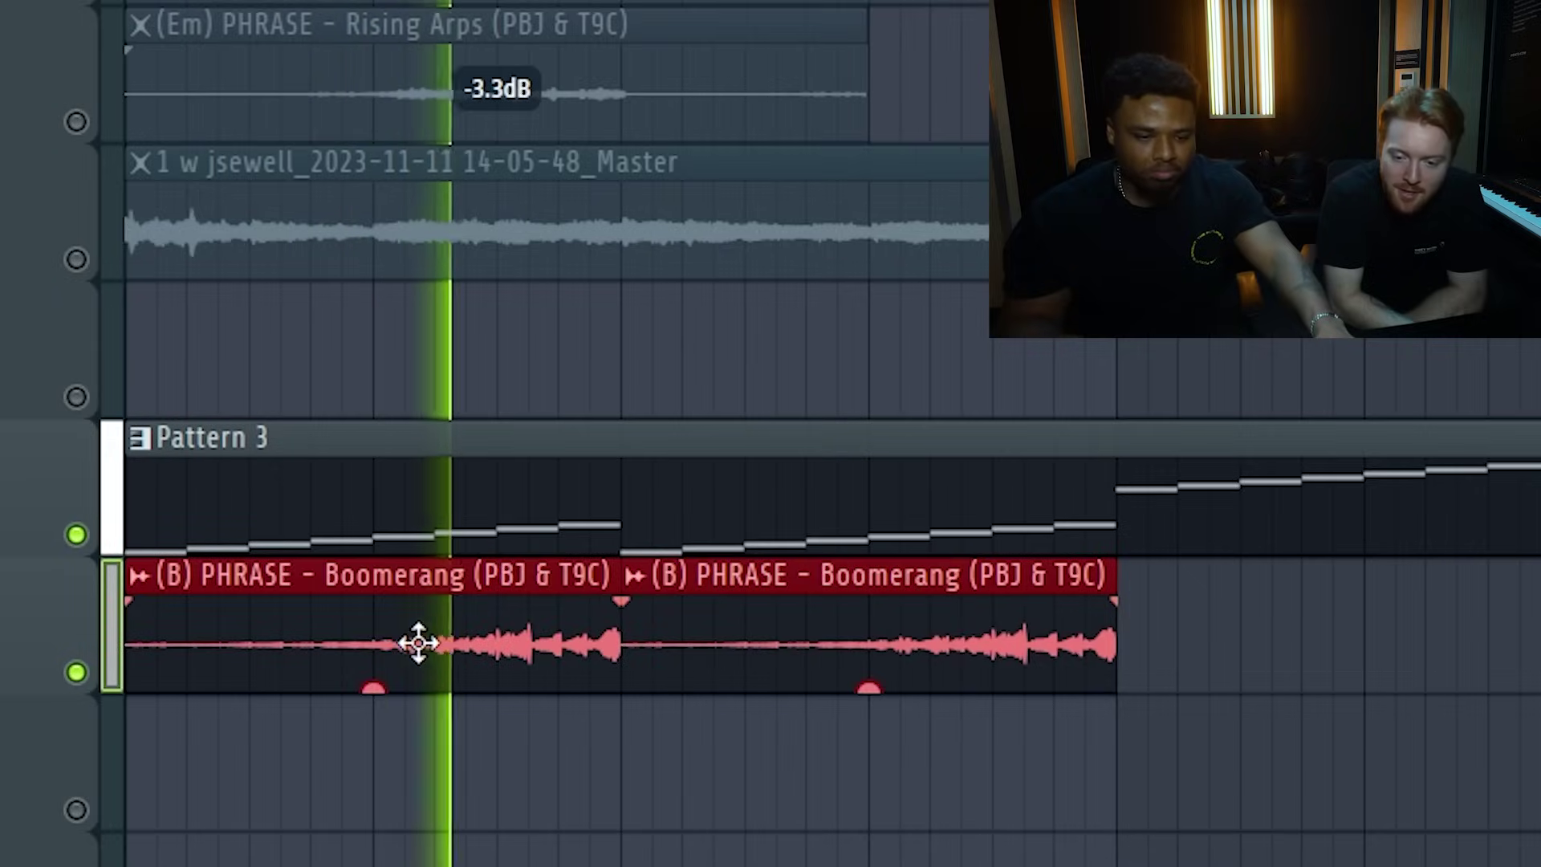
{"action": "left_click_drag", "start_coordinate": [413, 640], "coordinate": [1369, 653]}
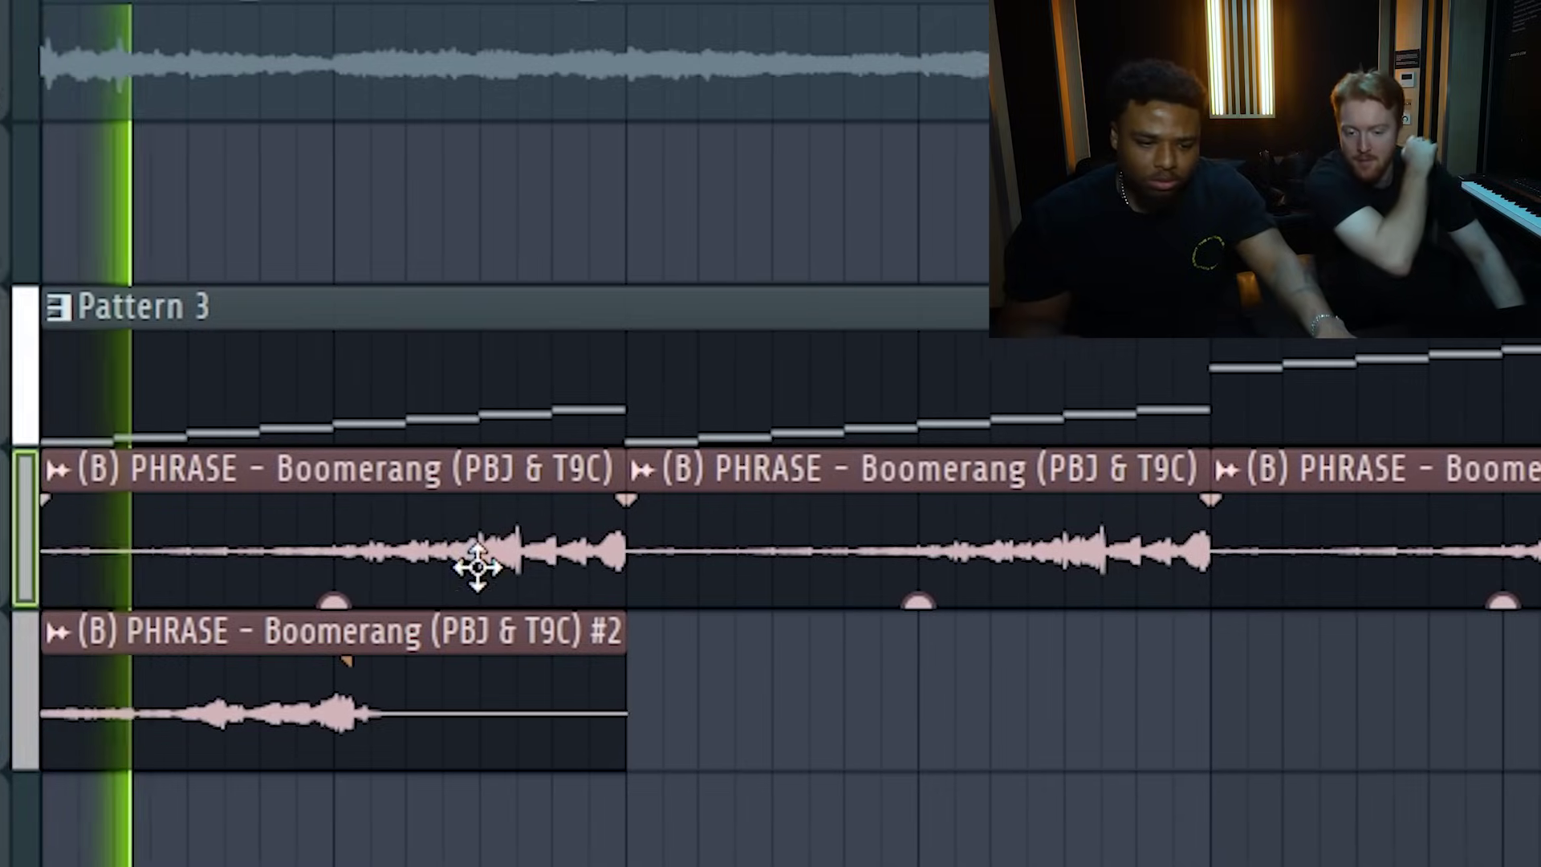
{"action": "right_click", "coordinate": [454, 557]}
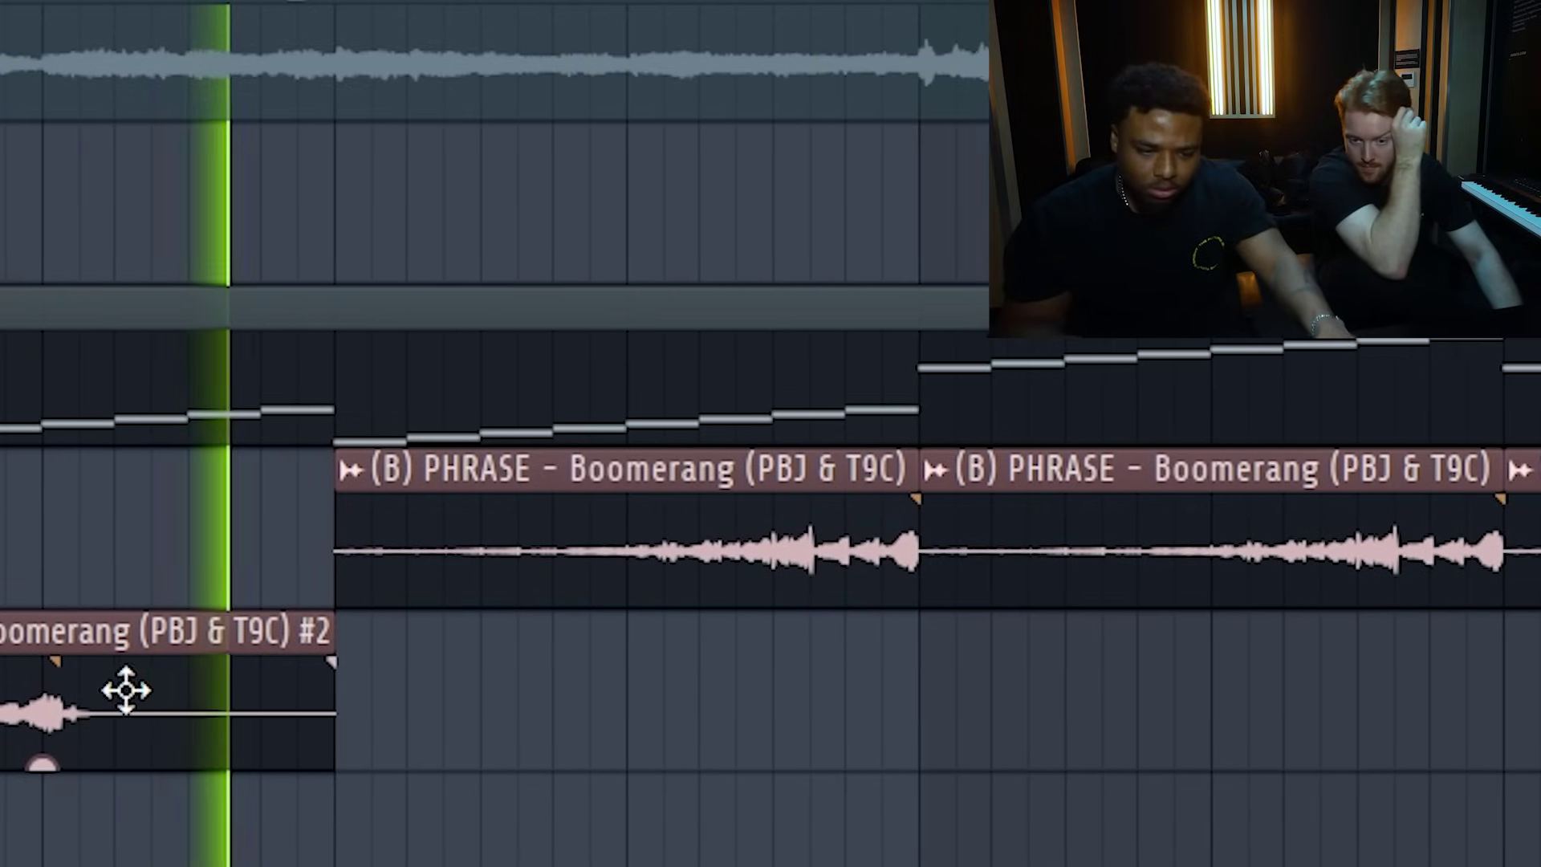
{"action": "left_click_drag", "start_coordinate": [1248, 823], "coordinate": [1132, 826]}
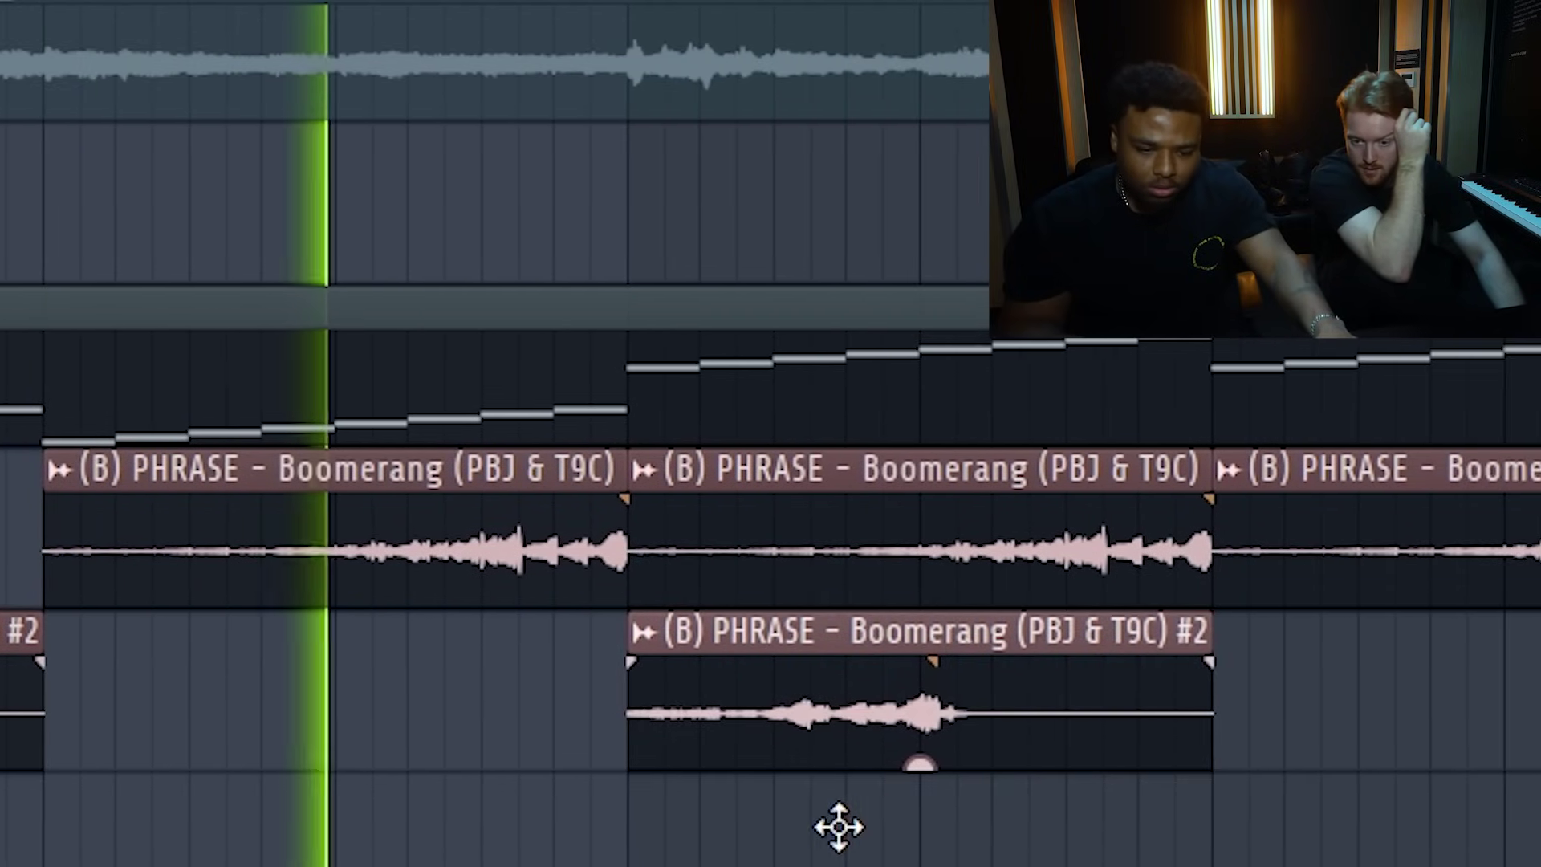
{"action": "right_click", "coordinate": [927, 586]}
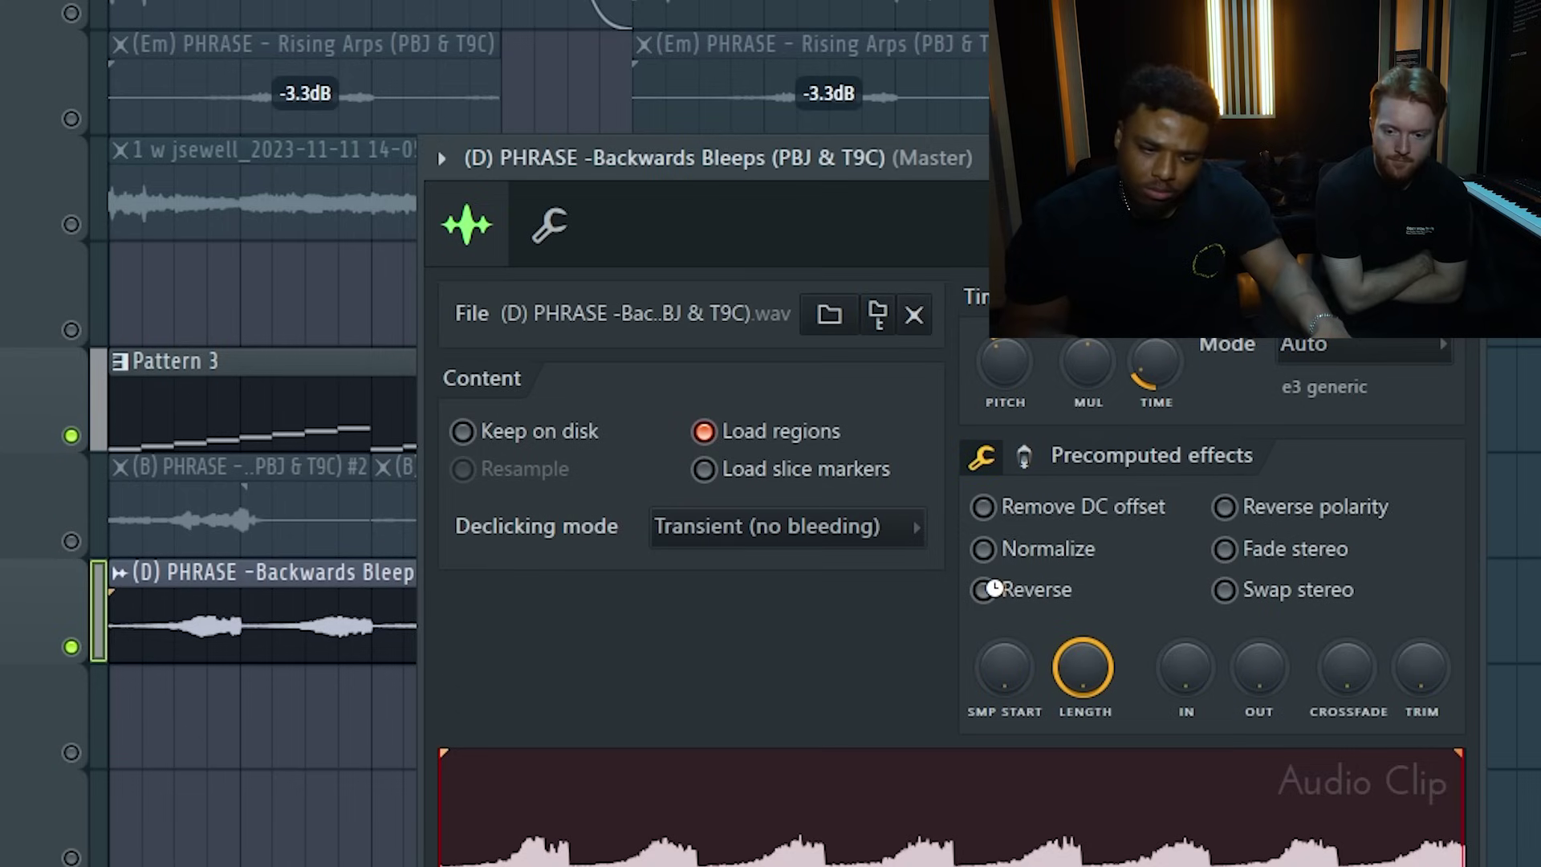
Reverse the Backwards Bleeps phrase audio clip.
{"action": "left_click", "coordinate": [984, 589]}
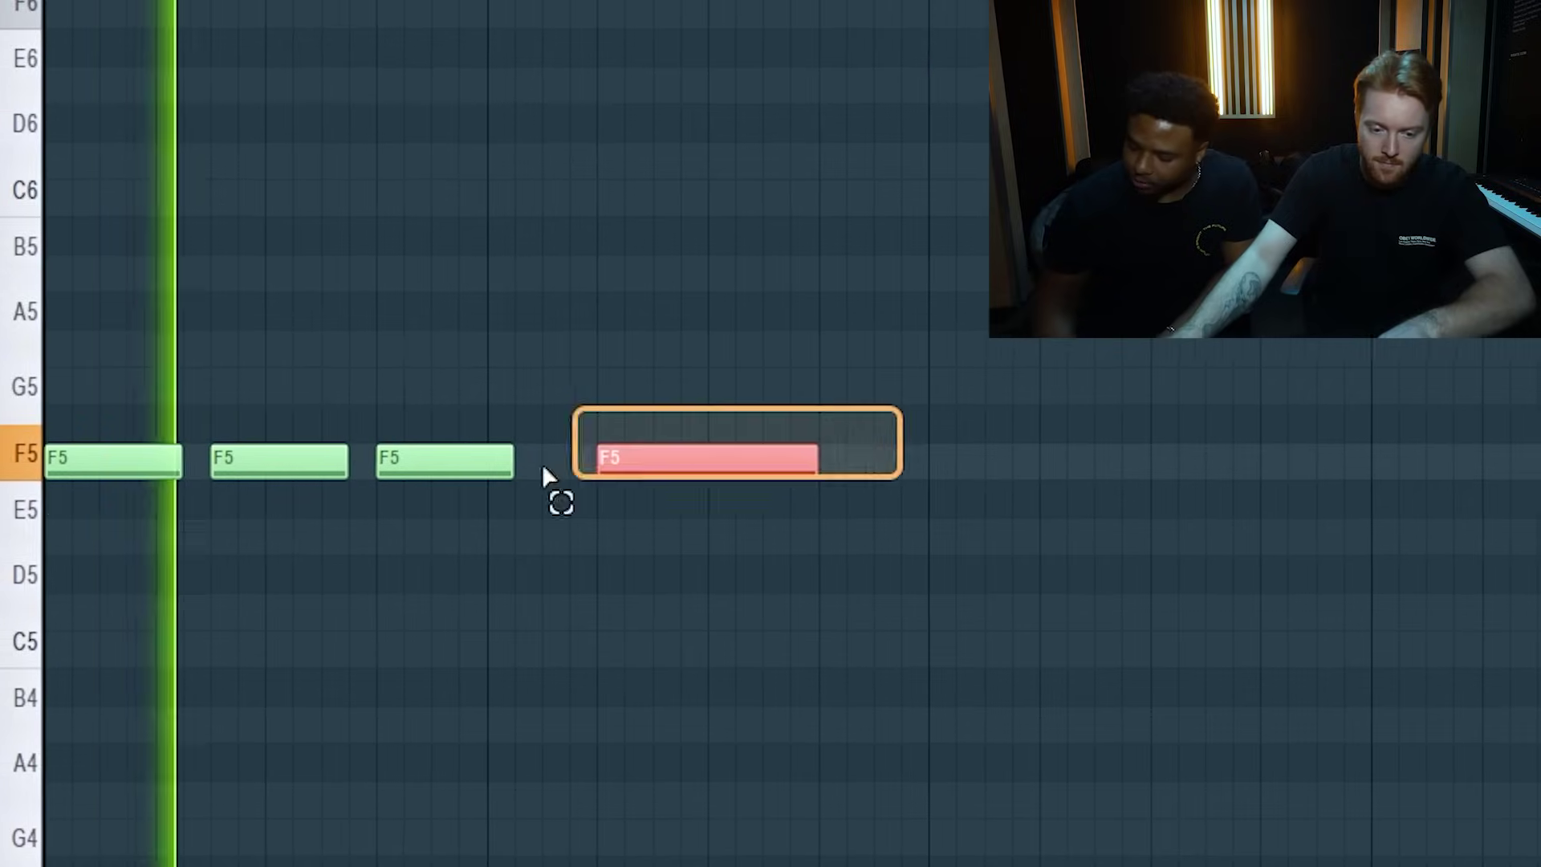
Duplicate the F5 notes in the piano roll and move the copied group further along and down to C5.
{"action": "key", "text": "ctrl+a"}
{"action": "key", "text": "ctrl+b"}
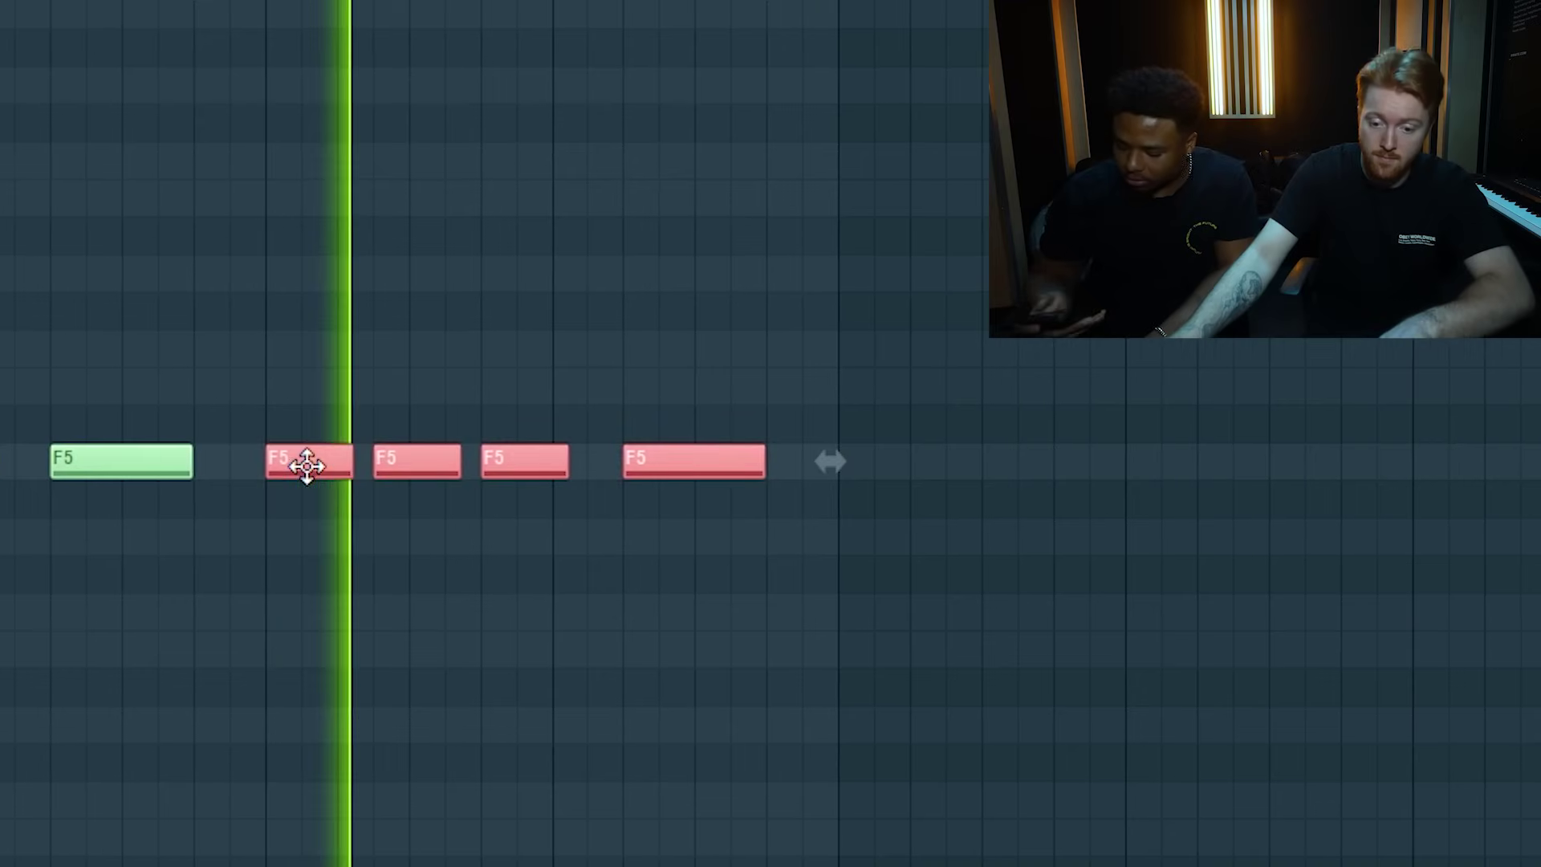
{"action": "left_click_drag", "start_coordinate": [302, 464], "coordinate": [818, 732]}
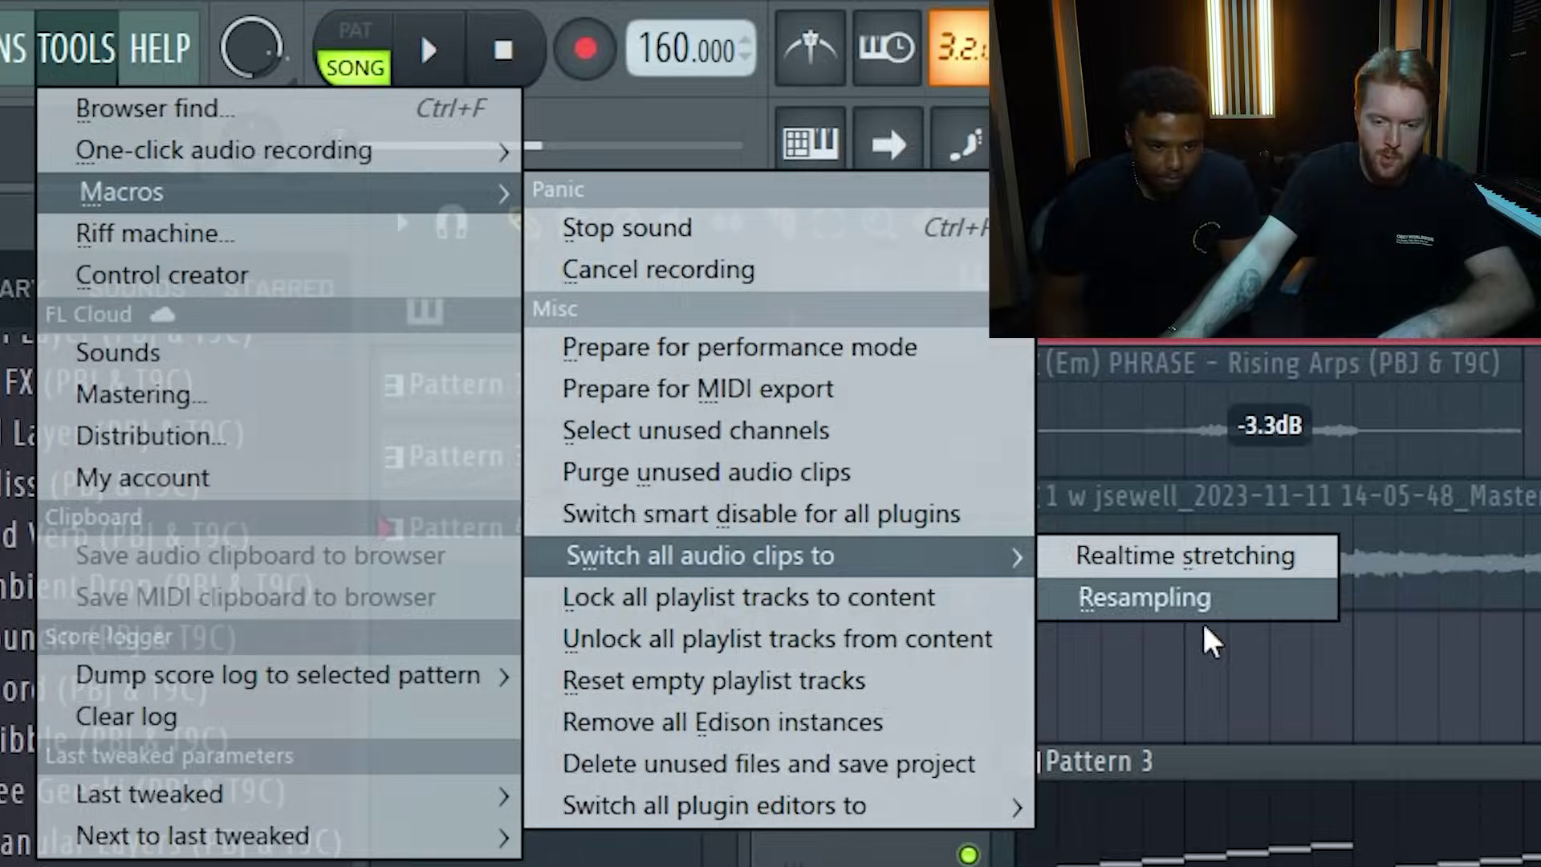
Switch all audio clips to realtime stretching and set the project tempo to 155.
{"action": "left_click", "coordinate": [1173, 554]}
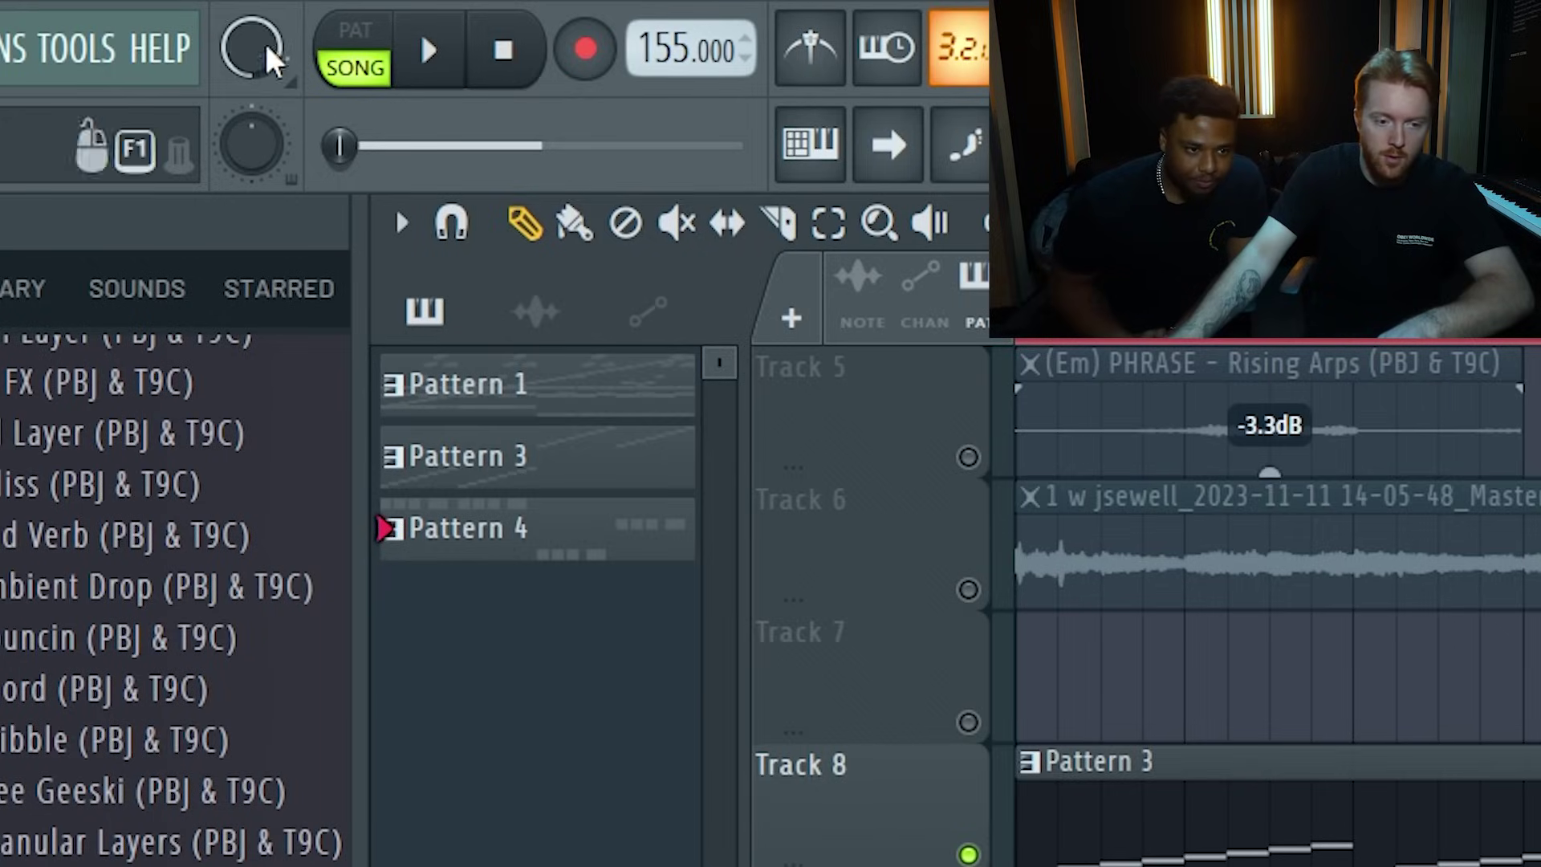
Open the macro choices for switching the stretching mode of all audio clips.
{"action": "left_click", "coordinate": [76, 49]}
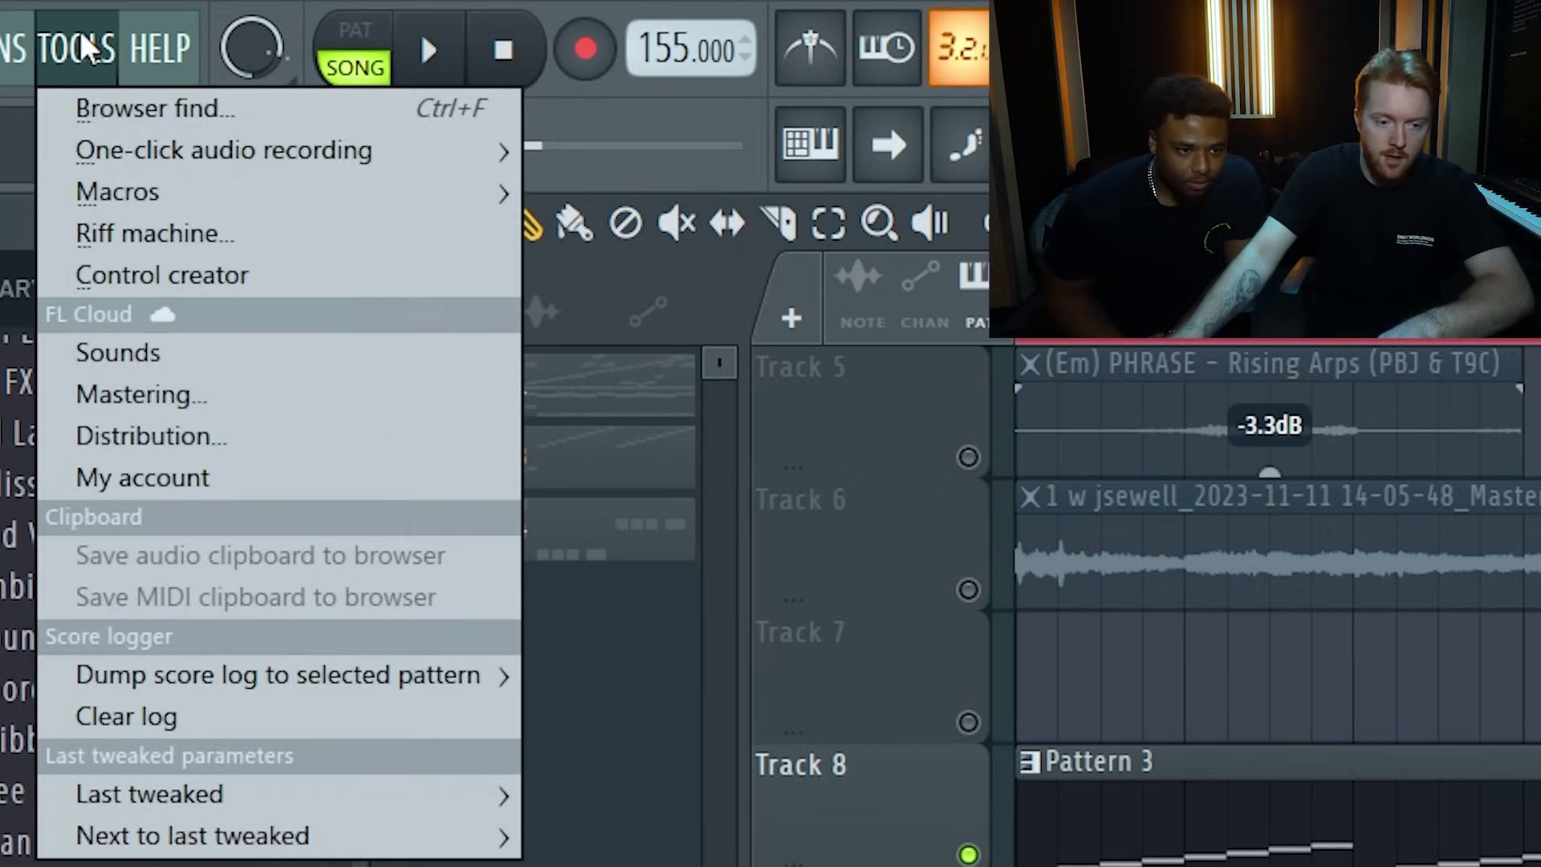
{"action": "mouse_move", "coordinate": [172, 196]}
{"action": "mouse_move", "coordinate": [889, 550]}
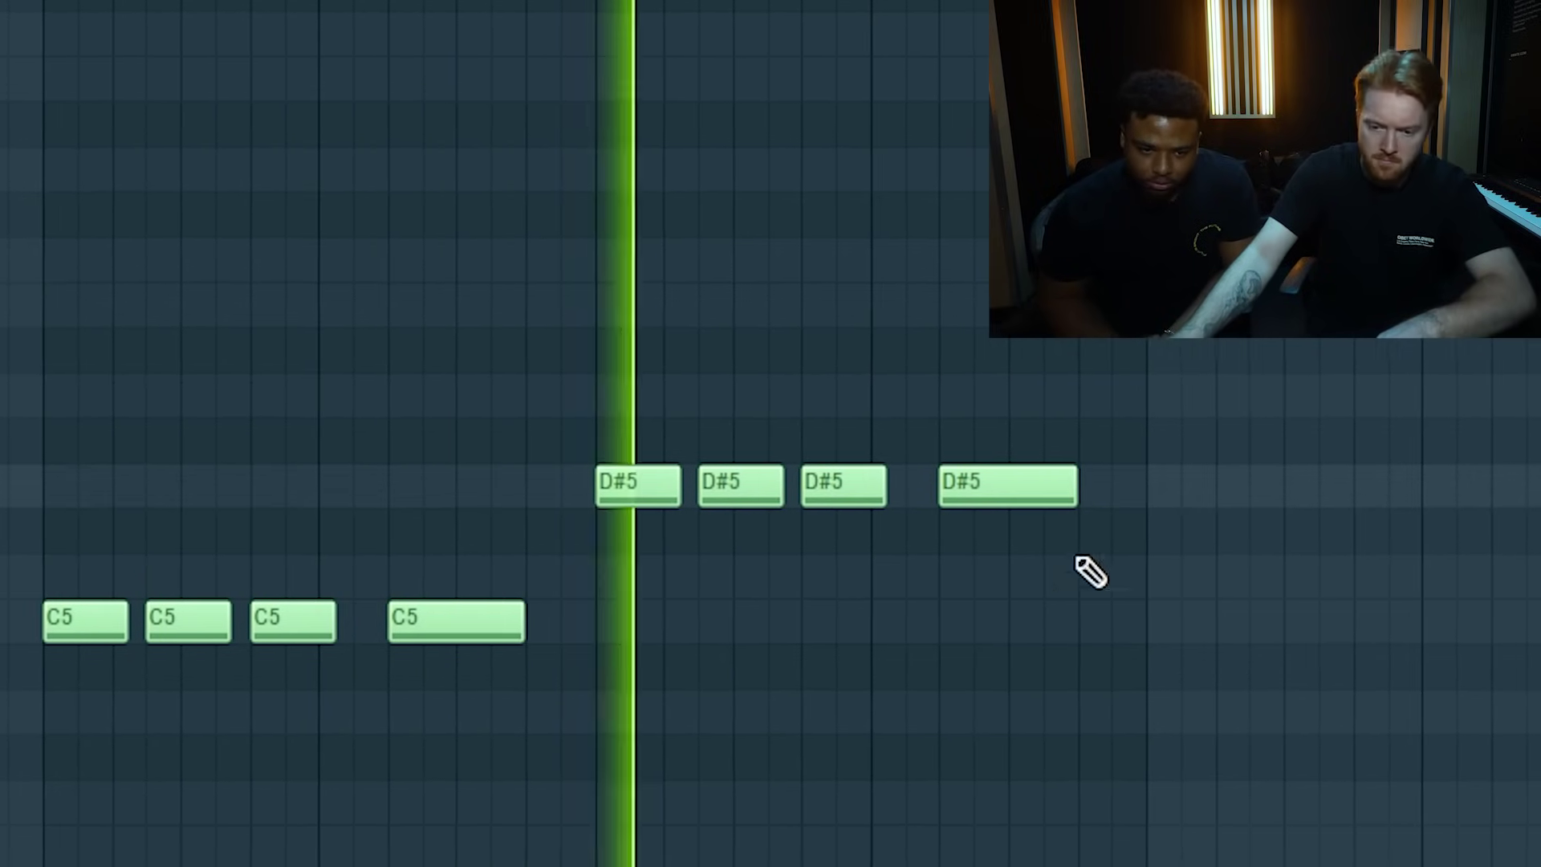
Lower the last D#5 note at the end of the pattern to C5.
{"action": "left_click", "coordinate": [1088, 481]}
{"action": "left_click_drag", "start_coordinate": [907, 502], "coordinate": [829, 282]}
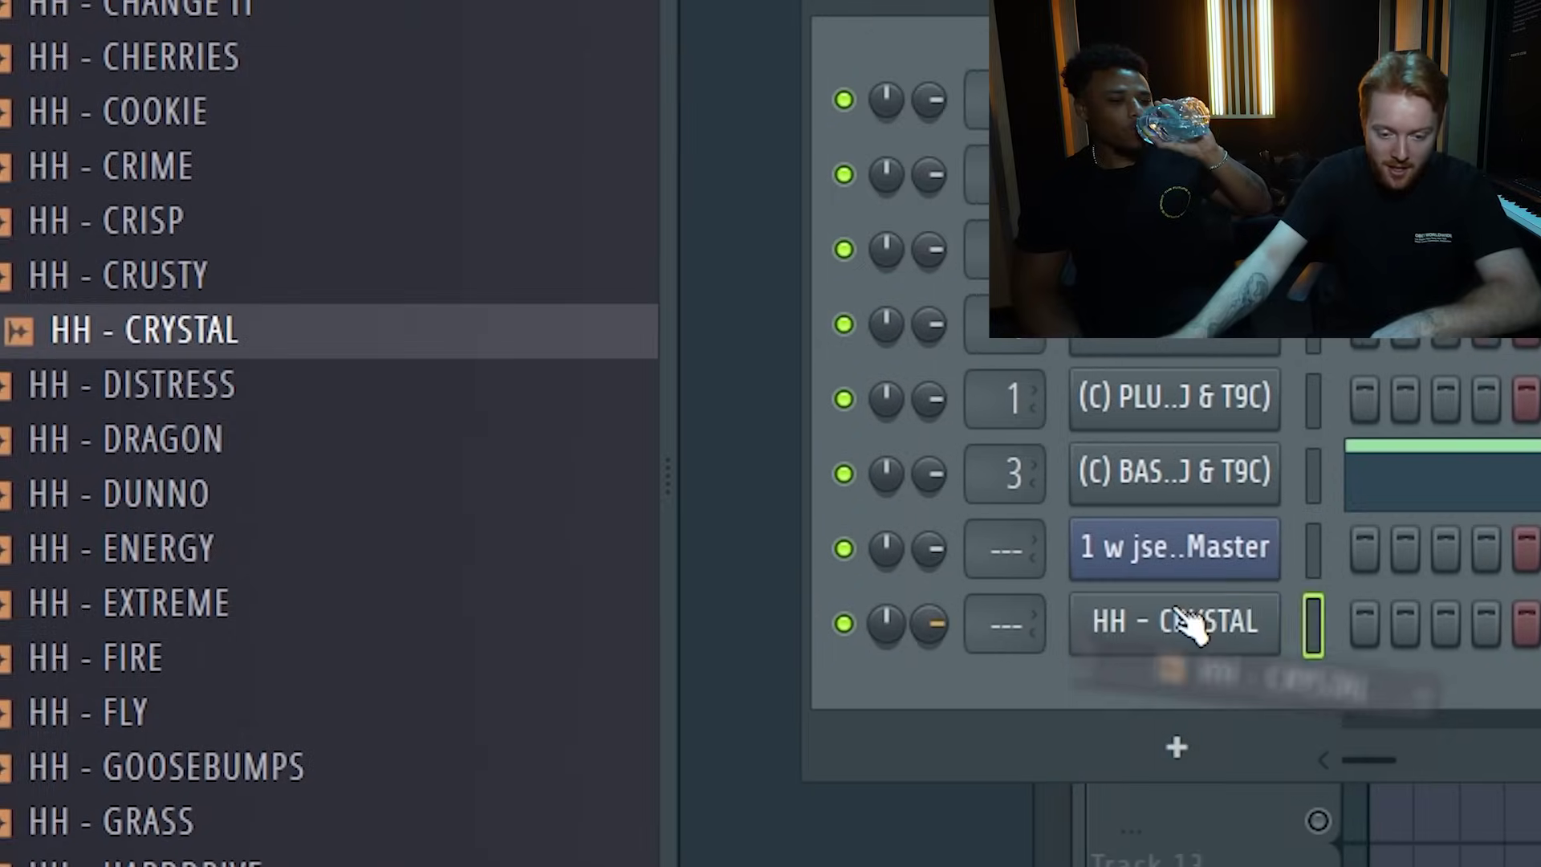
Fill the HH - CRYSTAL channel with a repeating hi-hat pattern.
{"action": "right_click", "coordinate": [1061, 617]}
{"action": "left_click", "coordinate": [1445, 764]}
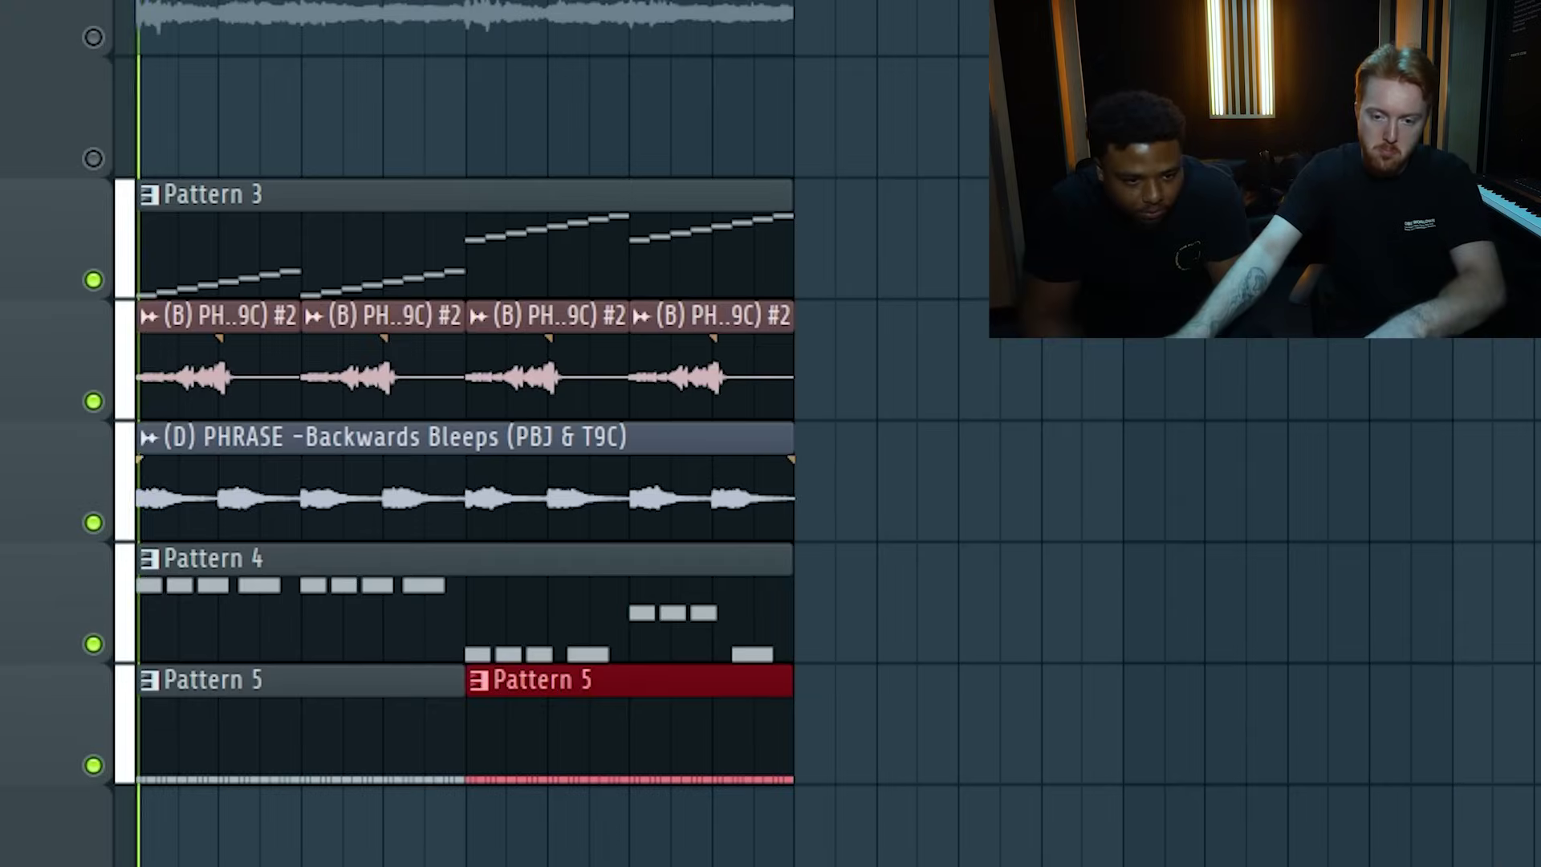
Select the first two bars of snare hits in the piano roll, duplicate them into bars 3 and 4, and clear the selection.
{"action": "key", "text": "F6"}
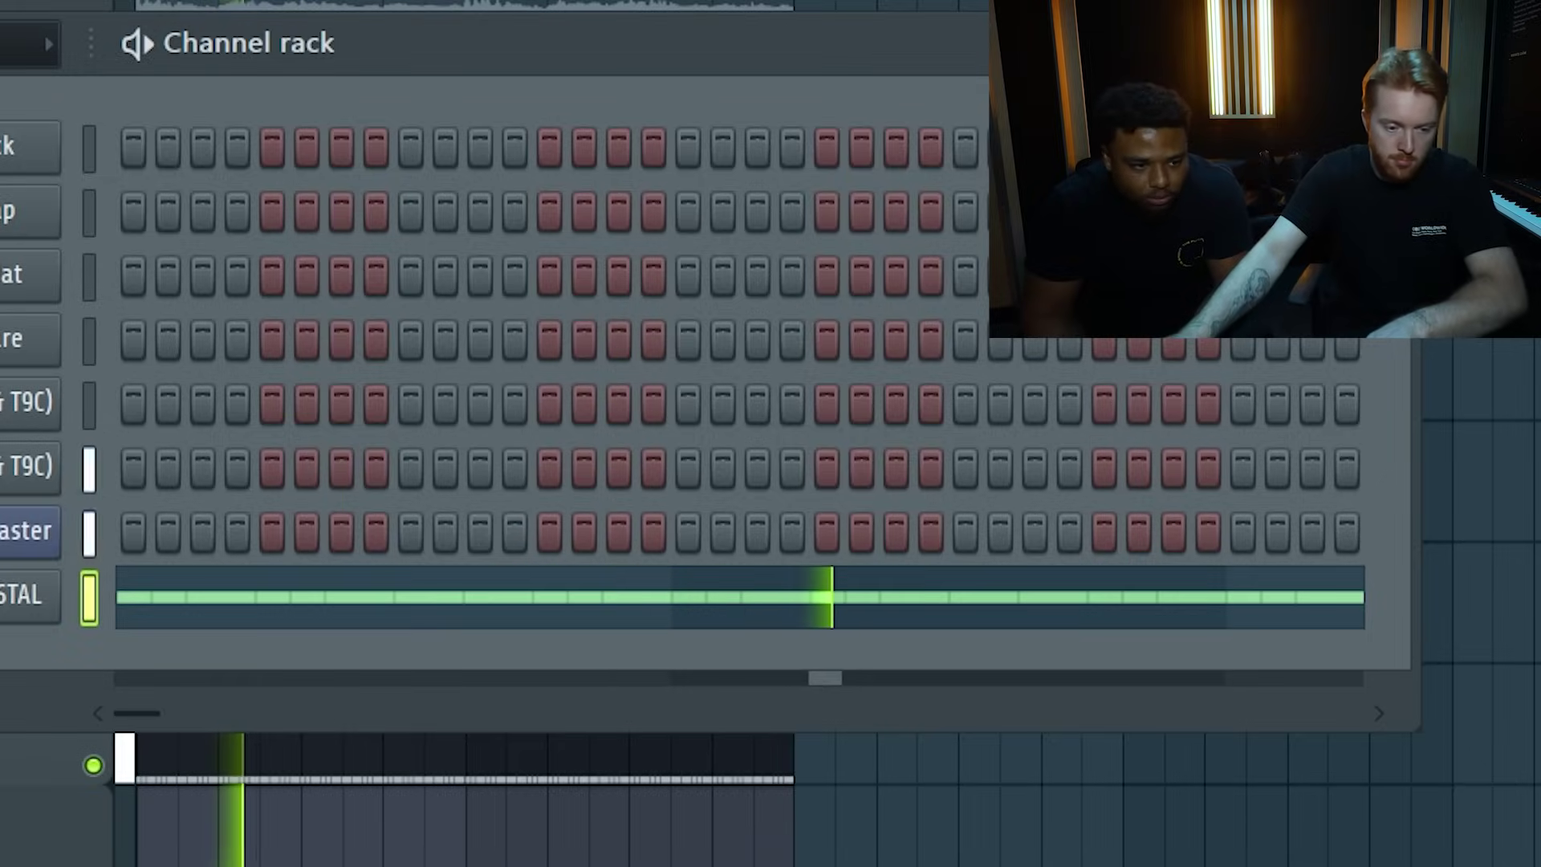
{"action": "key", "text": "F7"}
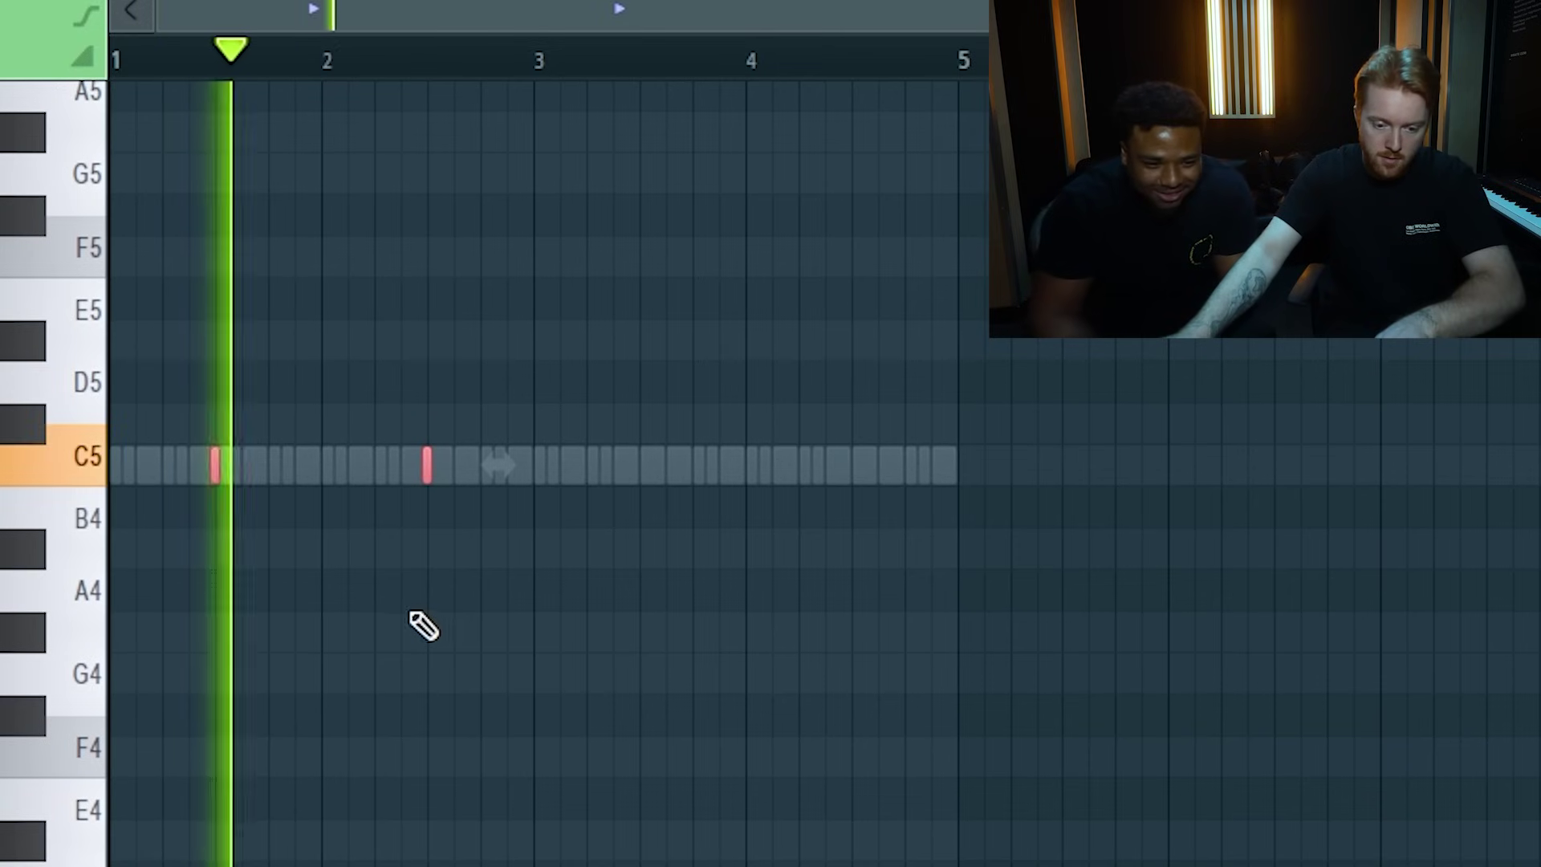
{"action": "left_click_drag", "start_coordinate": [534, 60], "coordinate": [114, 61]}
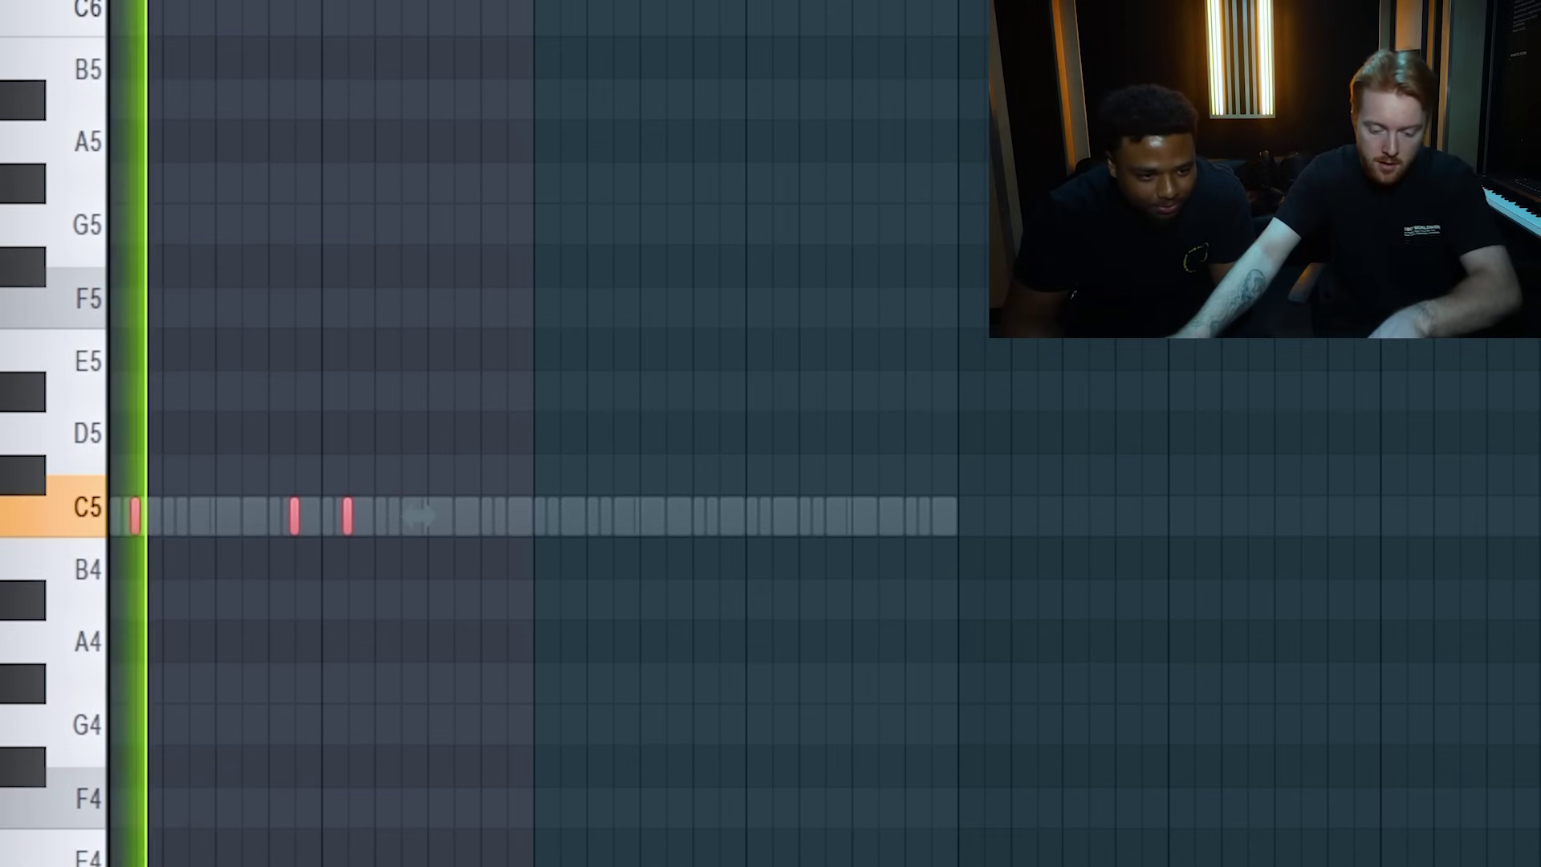
{"action": "key", "text": "ctrl+b"}
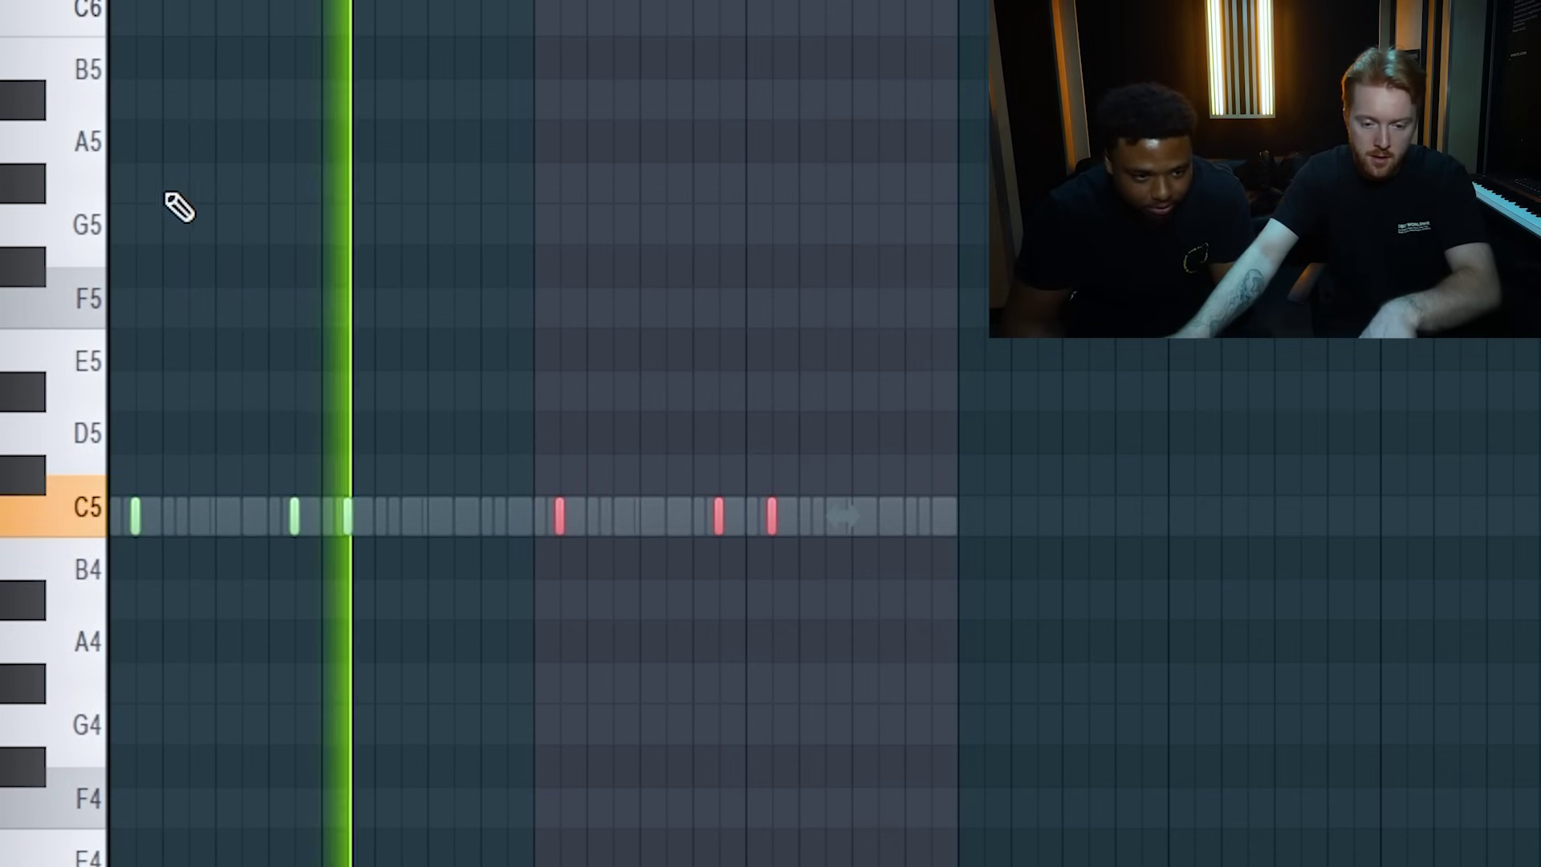
{"action": "key", "text": "ctrl+d"}
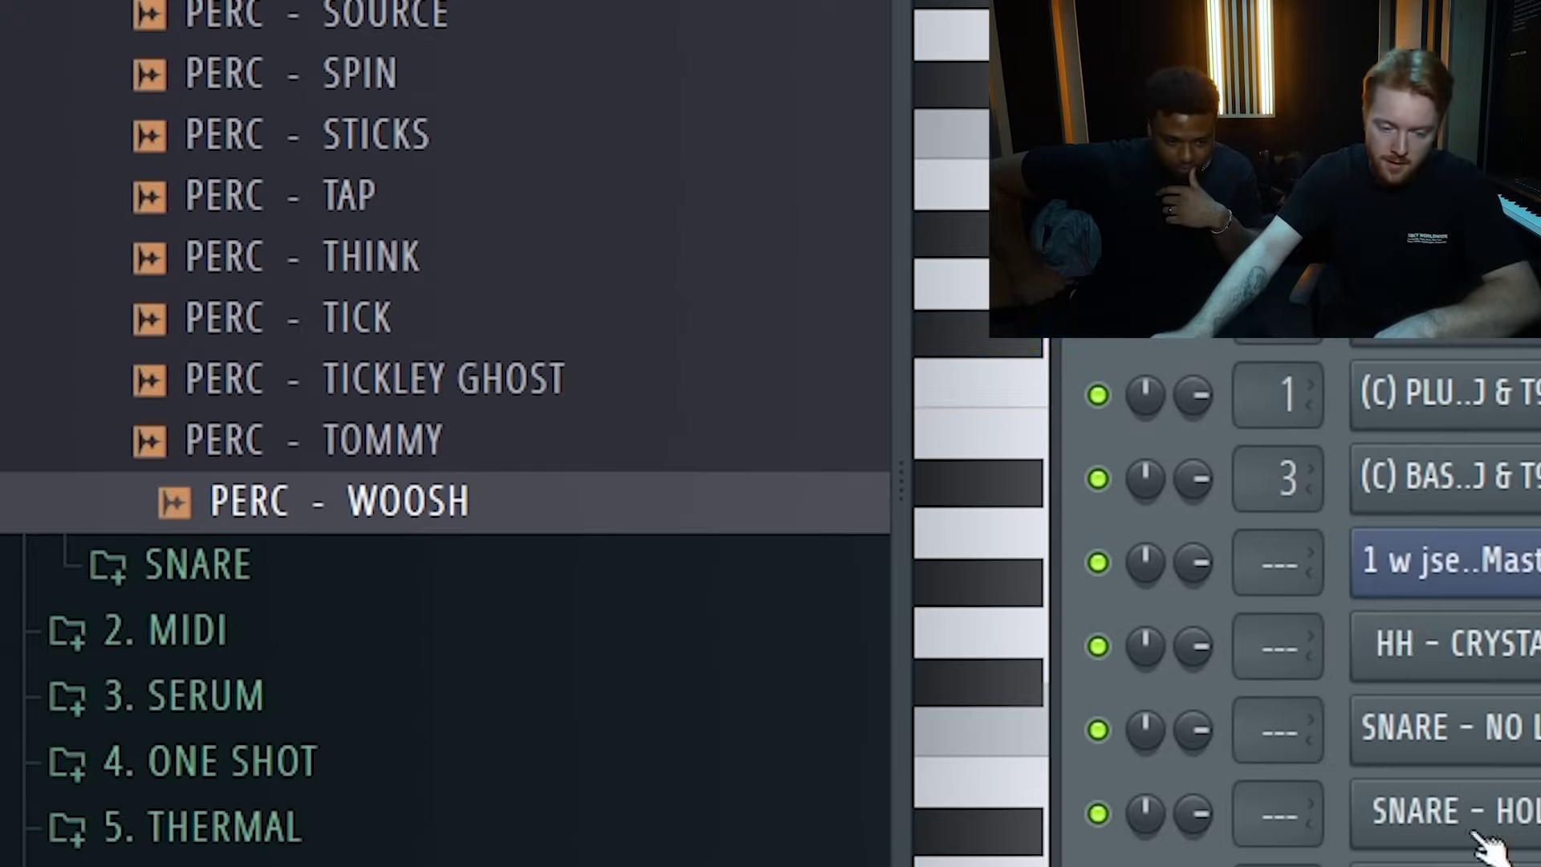
Find OPEN HAT - CRASHY in the OH sample folder and add it to the channel rack below PERC - WOOSH.
{"action": "scroll", "coordinate": [680, 327], "scroll_direction": "up", "scroll_amount": 10}
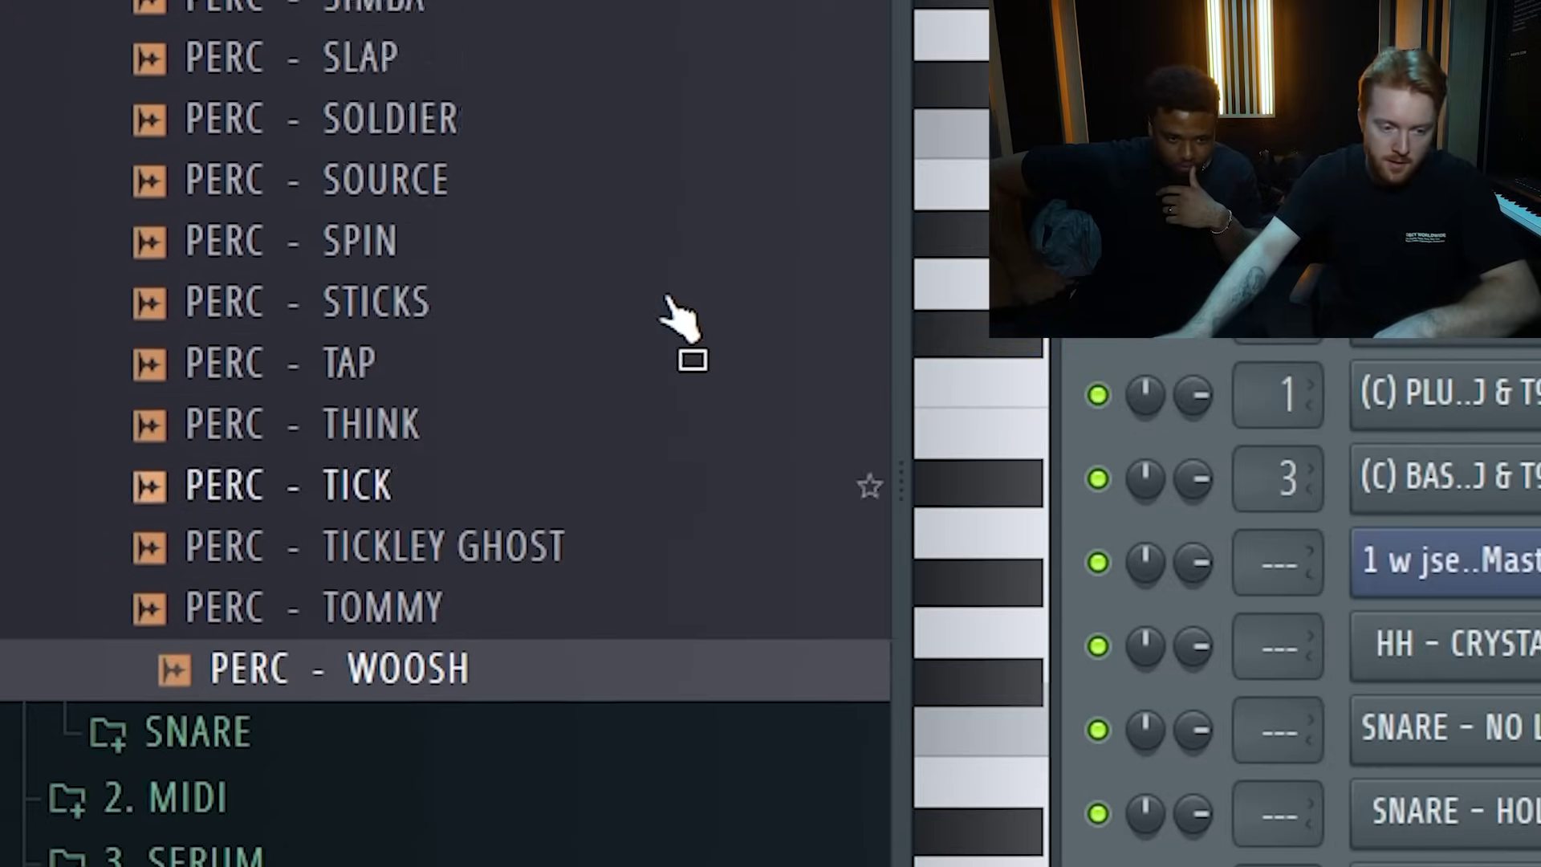
{"action": "scroll", "coordinate": [113, 88], "scroll_direction": "up", "scroll_amount": 10}
{"action": "left_click", "coordinate": [204, 374]}
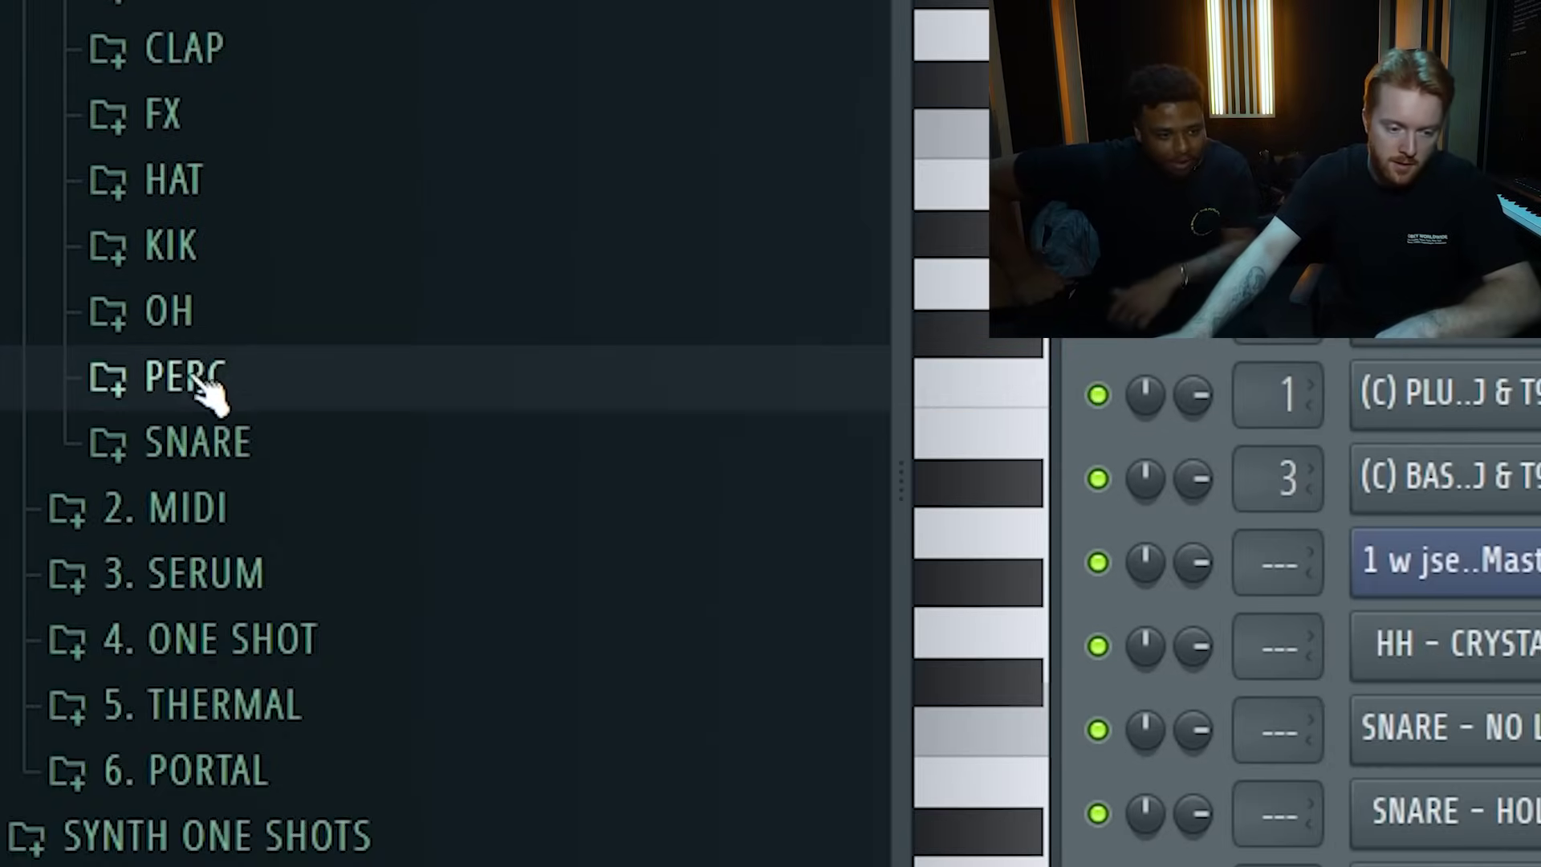
{"action": "left_click", "coordinate": [185, 306]}
{"action": "left_click_drag", "start_coordinate": [241, 365], "coordinate": [268, 344]}
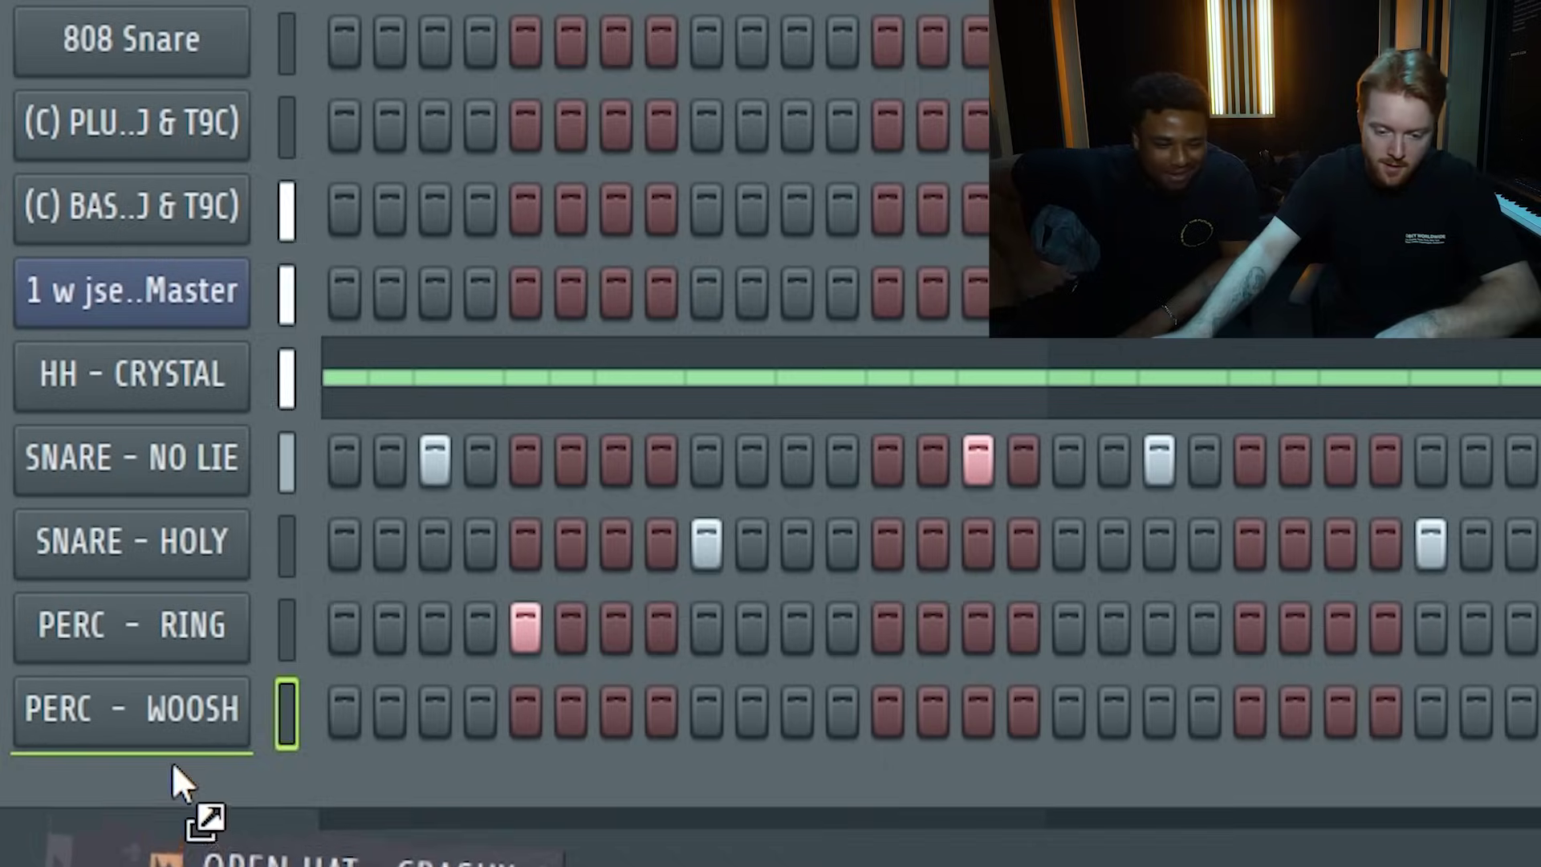
{"action": "left_click_drag", "start_coordinate": [171, 762], "coordinate": [176, 770]}
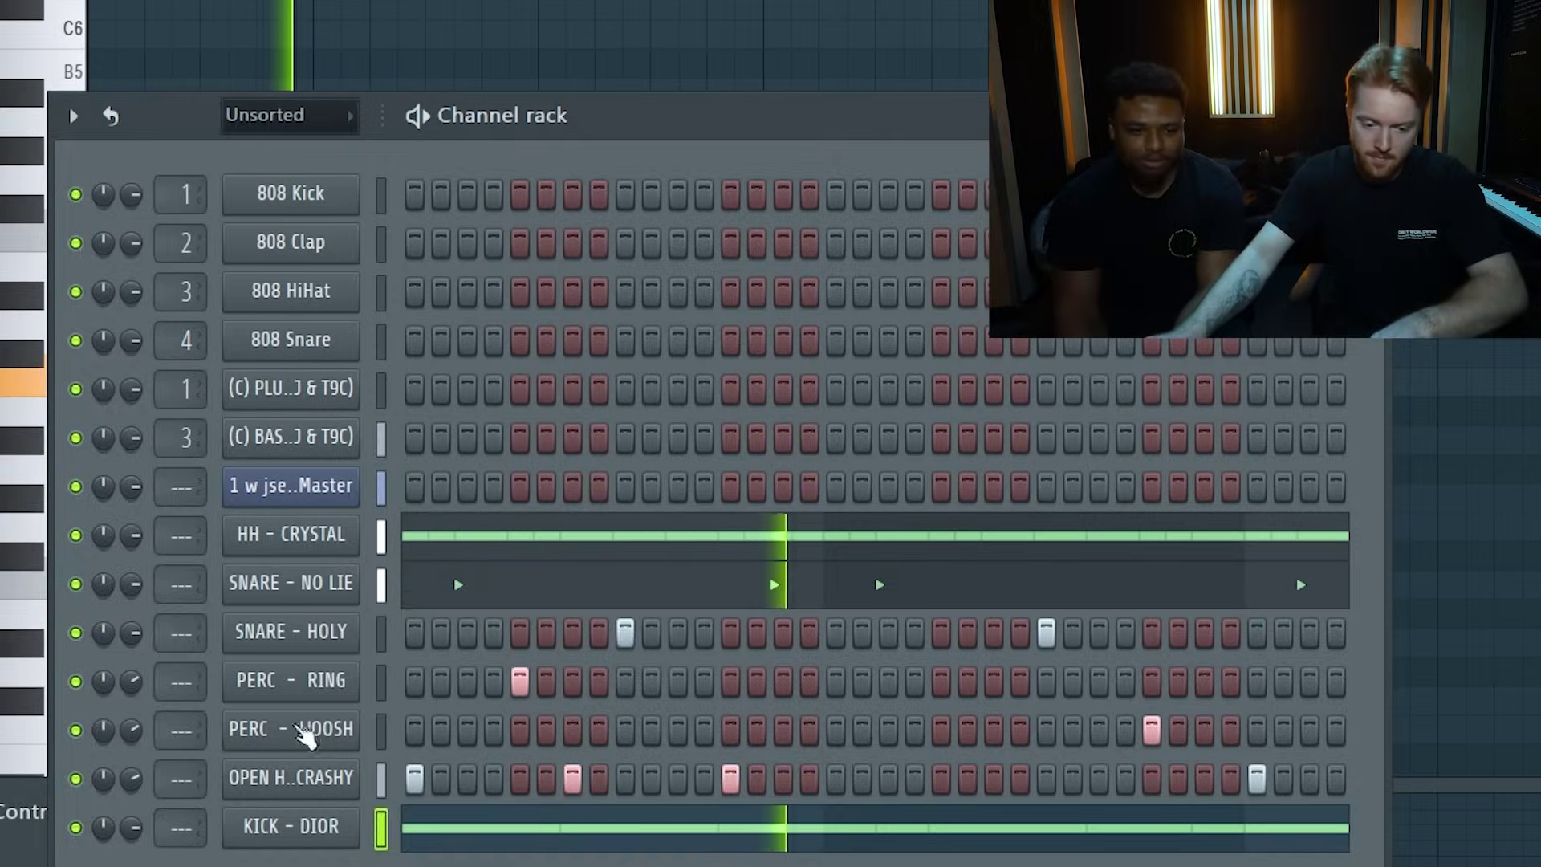
{"action": "left_click", "coordinate": [327, 831]}
{"action": "left_click", "coordinate": [257, 125]}
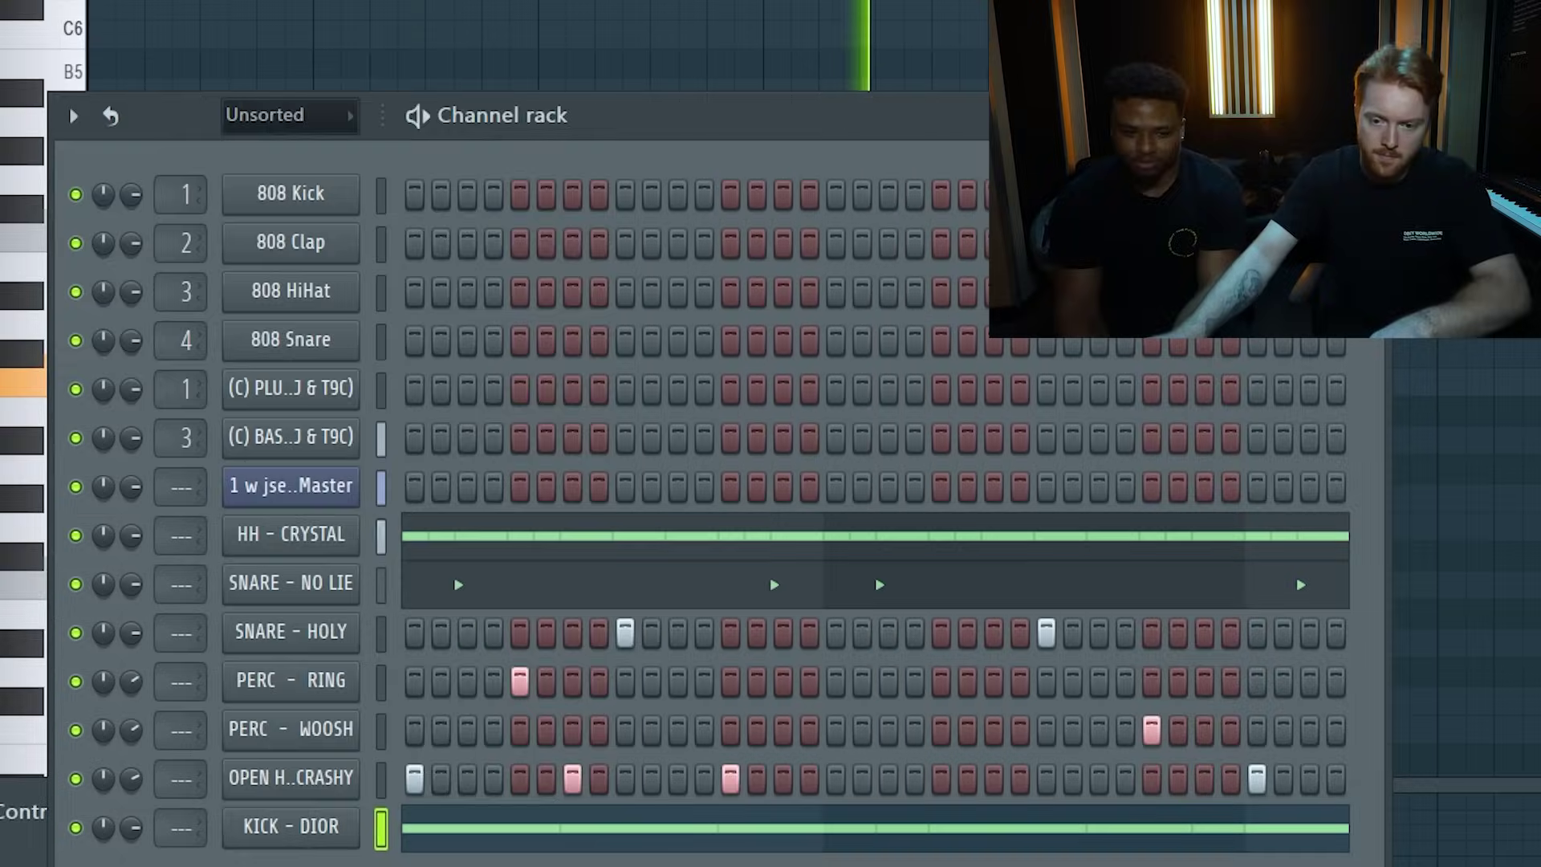
{"action": "key", "text": "F9"}
{"action": "key", "text": "F9"}
{"action": "key", "text": "F6"}
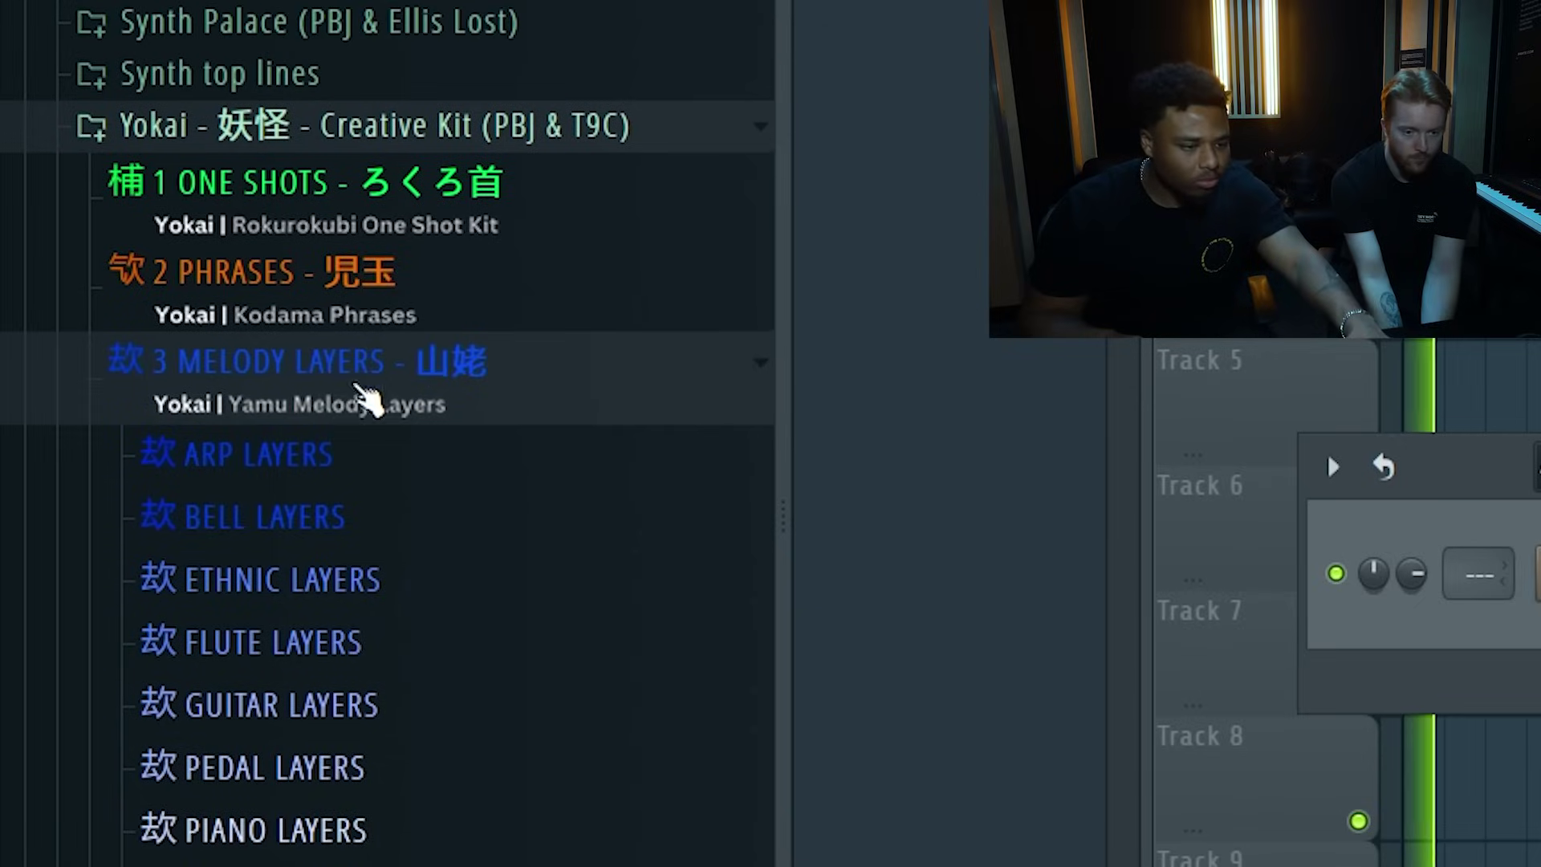
Open the piano folder of the Yokai one-shot keys and load (C) KEYS - Piano 3 as a channel.
{"action": "left_click", "coordinate": [373, 225]}
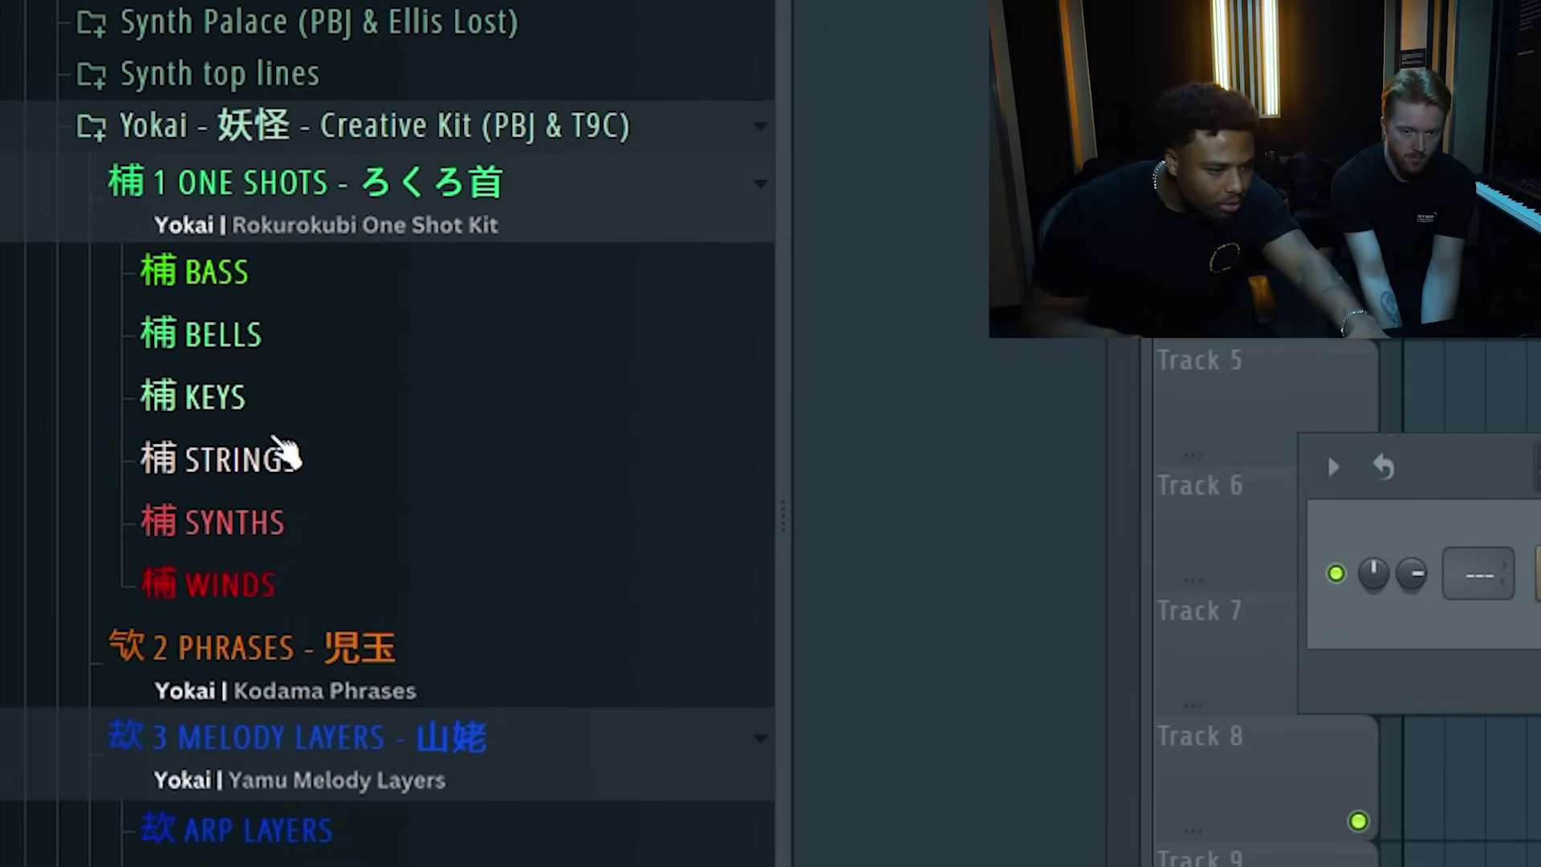
{"action": "left_click", "coordinate": [265, 401]}
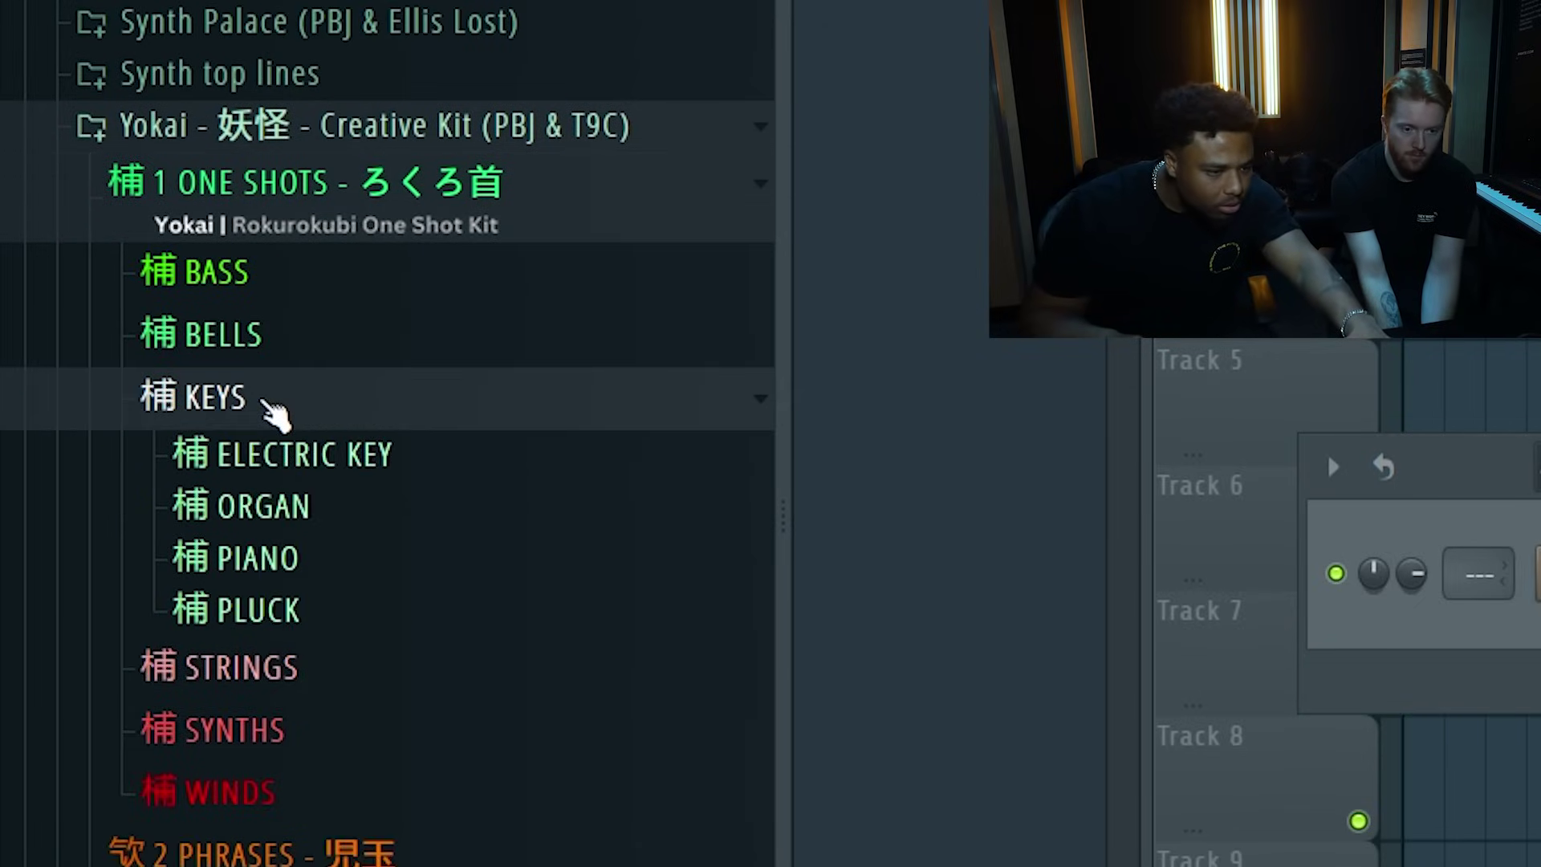
{"action": "left_click", "coordinate": [321, 579]}
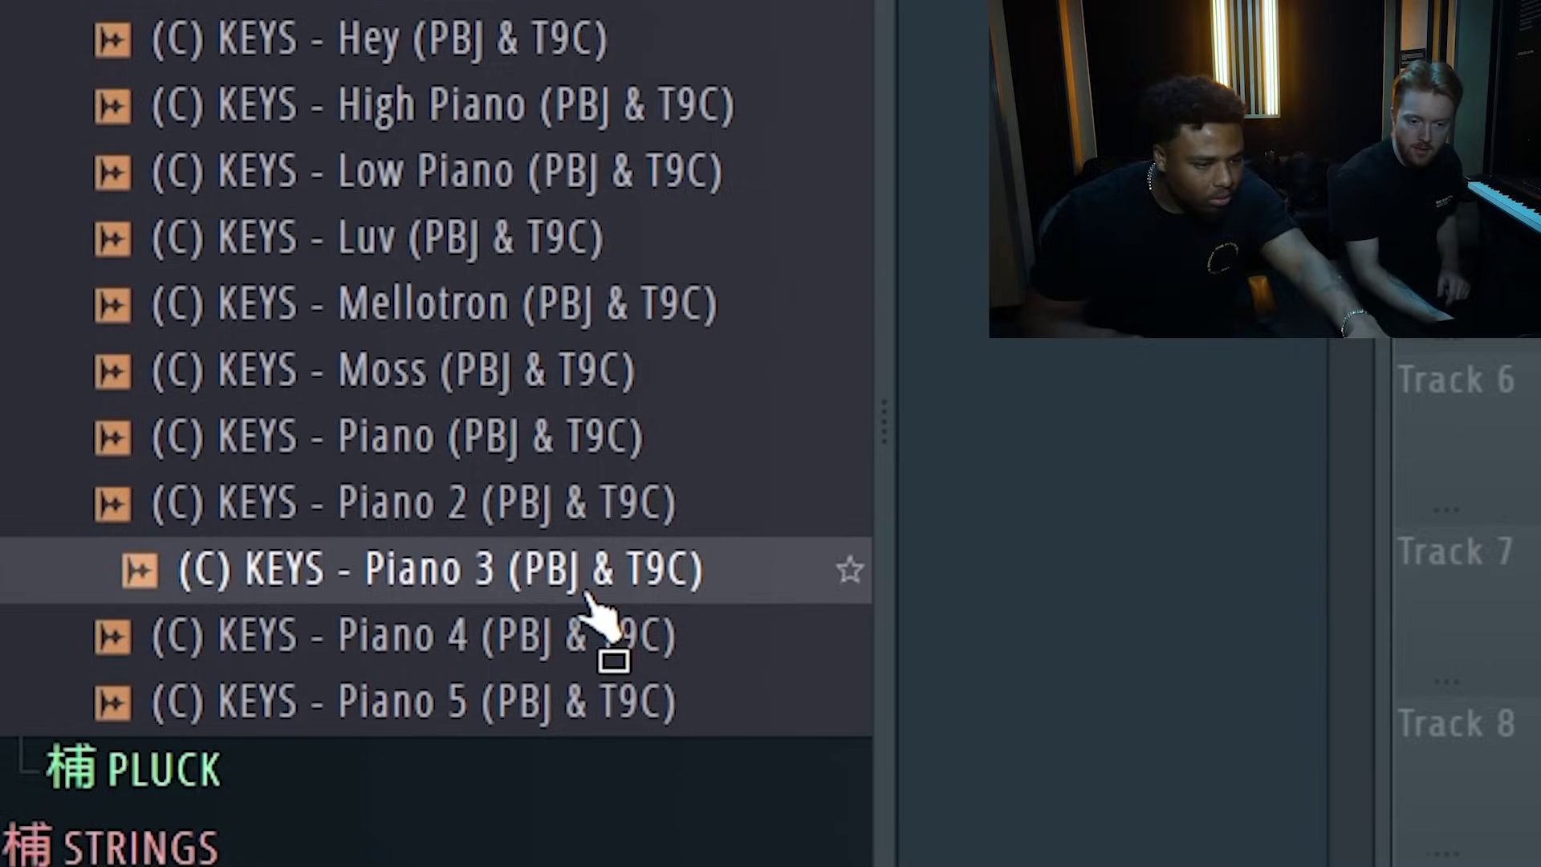
{"action": "left_click_drag", "start_coordinate": [1258, 561], "coordinate": [698, 578]}
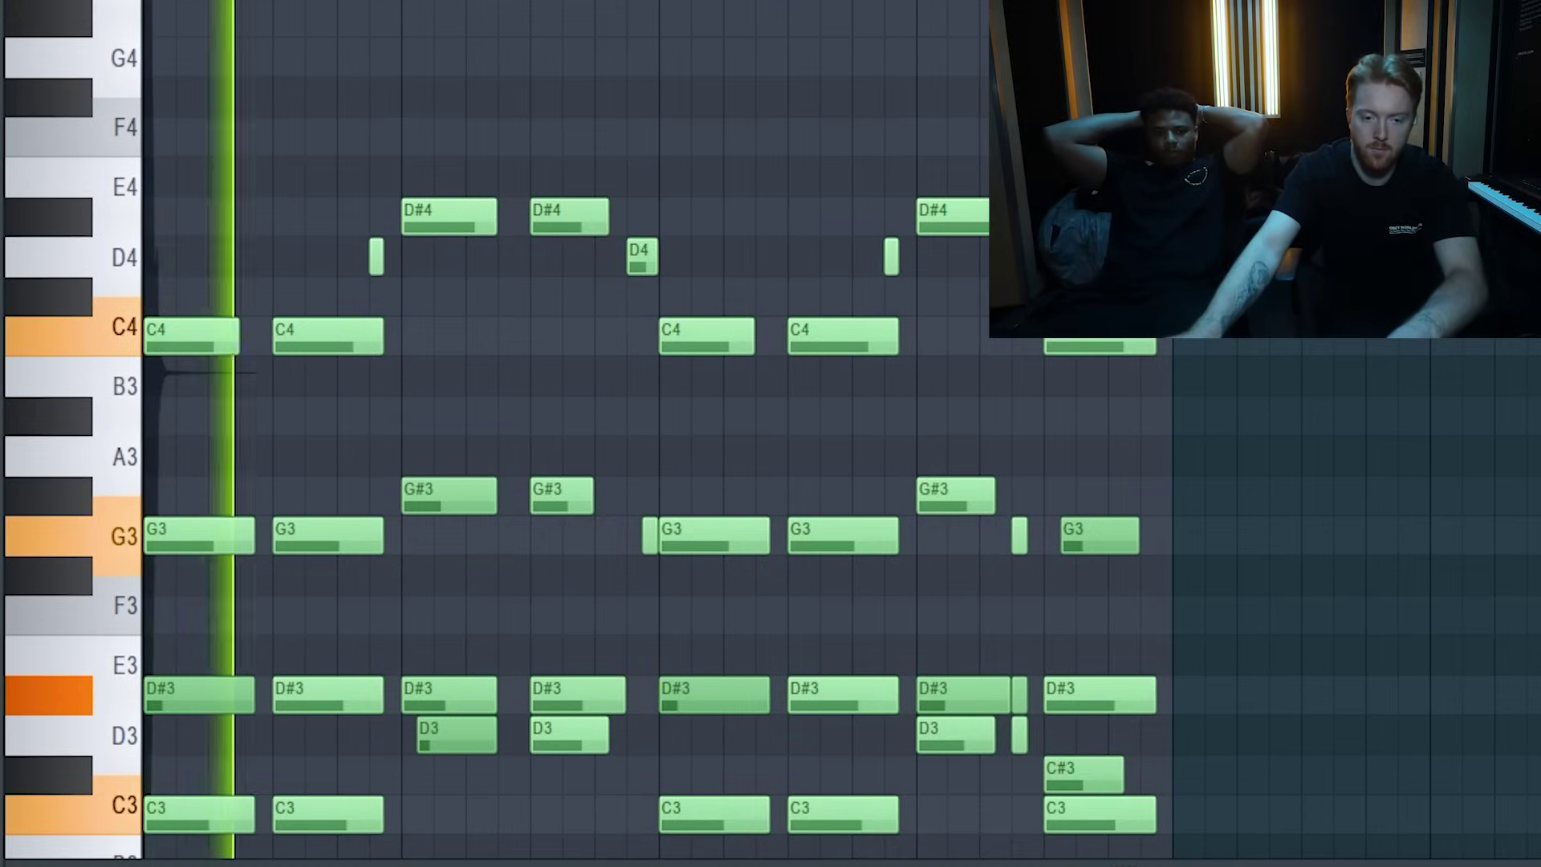
Transpose all the piano chord notes up one octave.
{"action": "scroll", "coordinate": [658, 434], "scroll_direction": "down", "scroll_amount": 2}
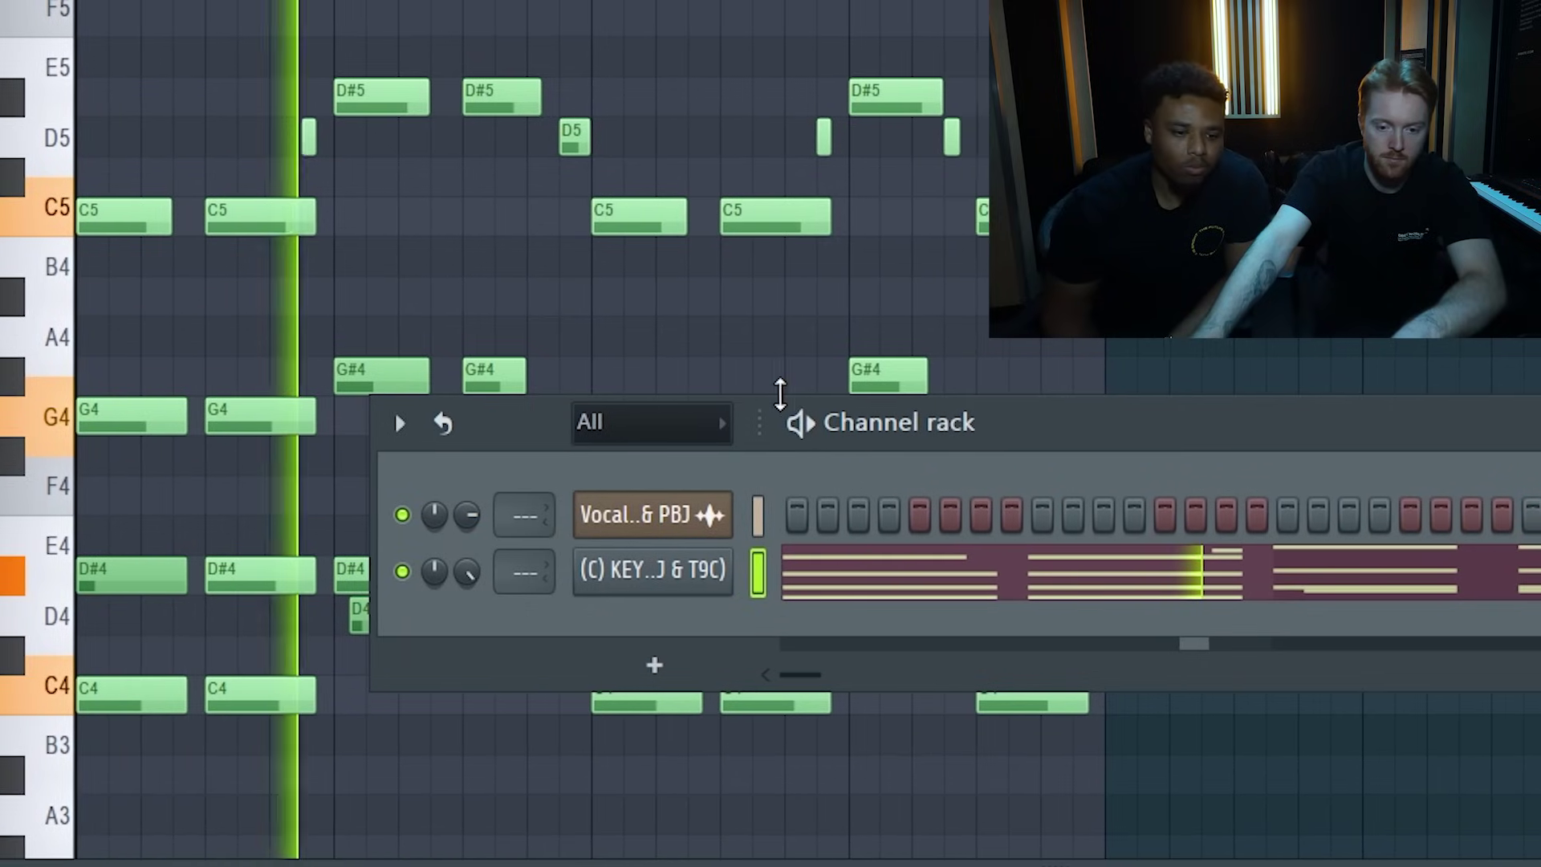
Open the sampler settings of the (C) KEYS - Luv channel and set its time-stretching time to (none).
{"action": "left_click", "coordinate": [747, 571]}
{"action": "left_click", "coordinate": [440, 235]}
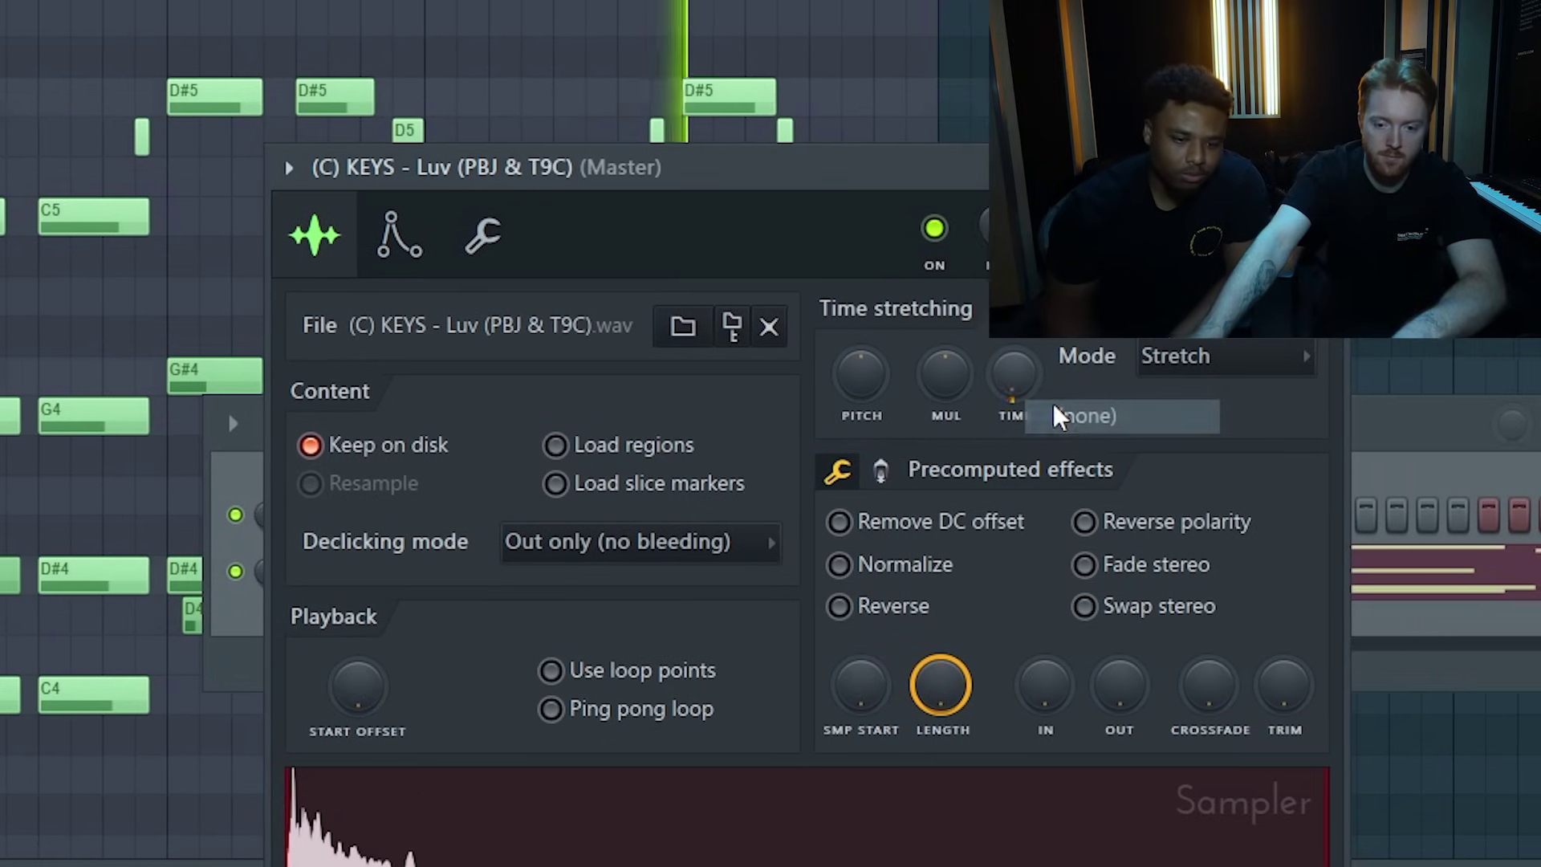
{"action": "key", "text": "Escape"}
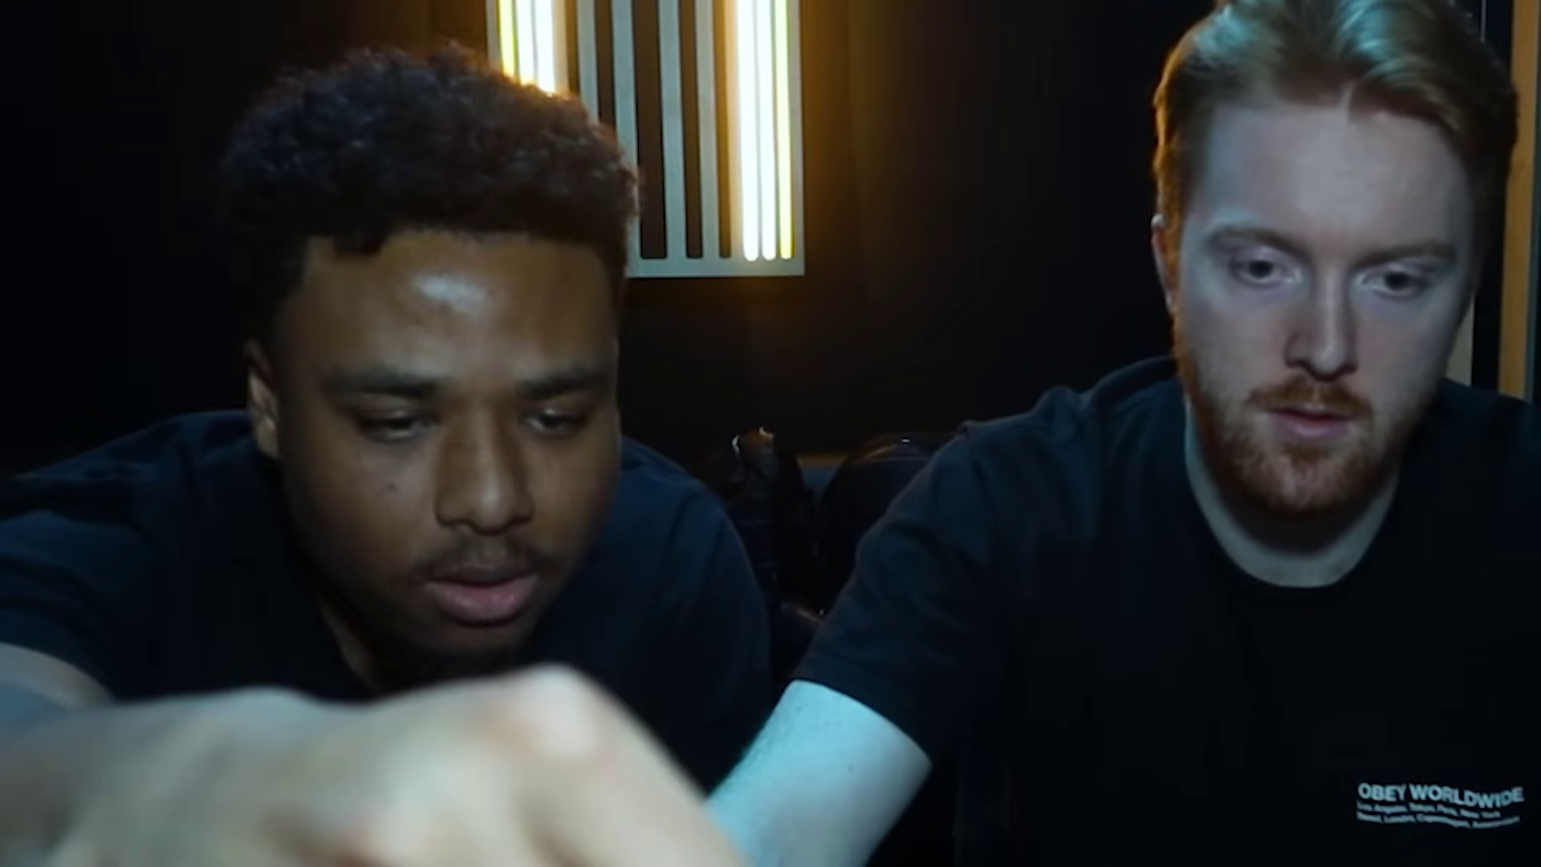
Select the F5 and C5 notes of the last chord in bar 4 and transpose them down one octave.
{"action": "left_click_drag", "start_coordinate": [857, 4], "coordinate": [784, 345]}
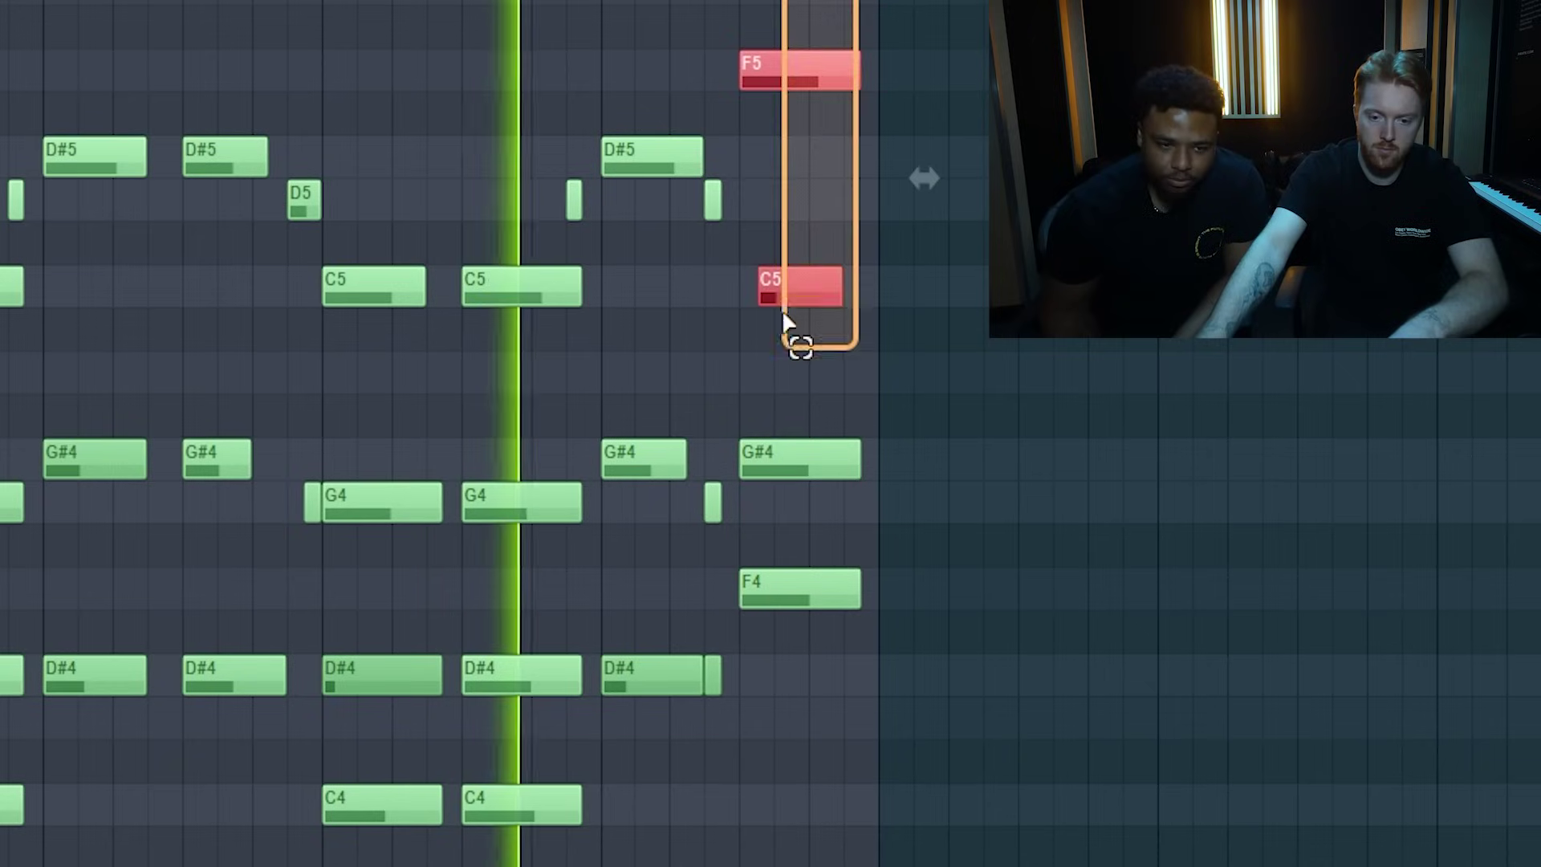
{"action": "key", "text": "ctrl+Down"}
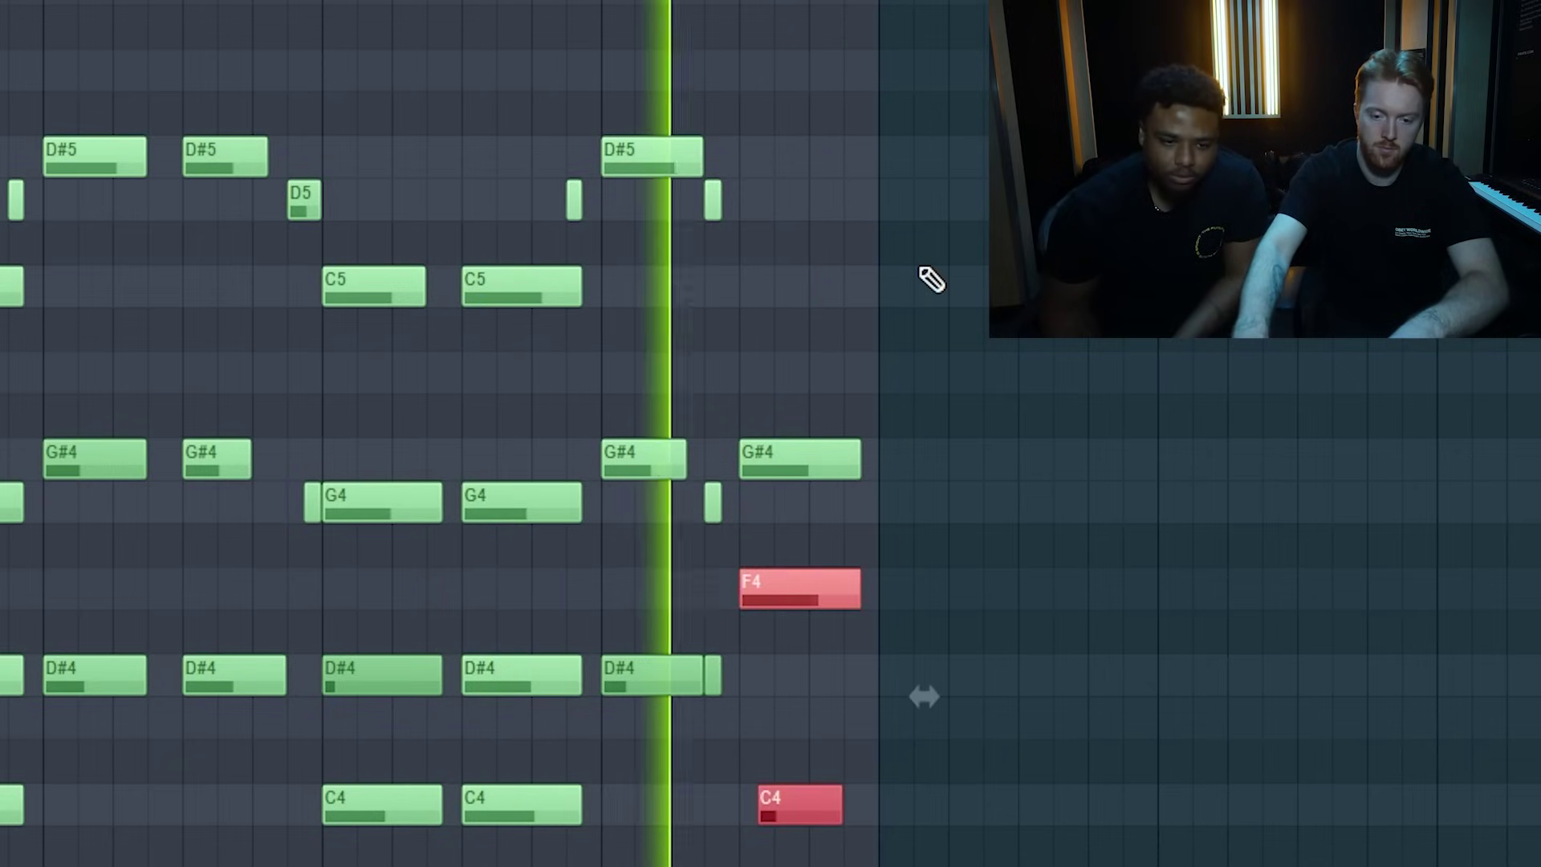
{"action": "key", "text": "ctrl+Up"}
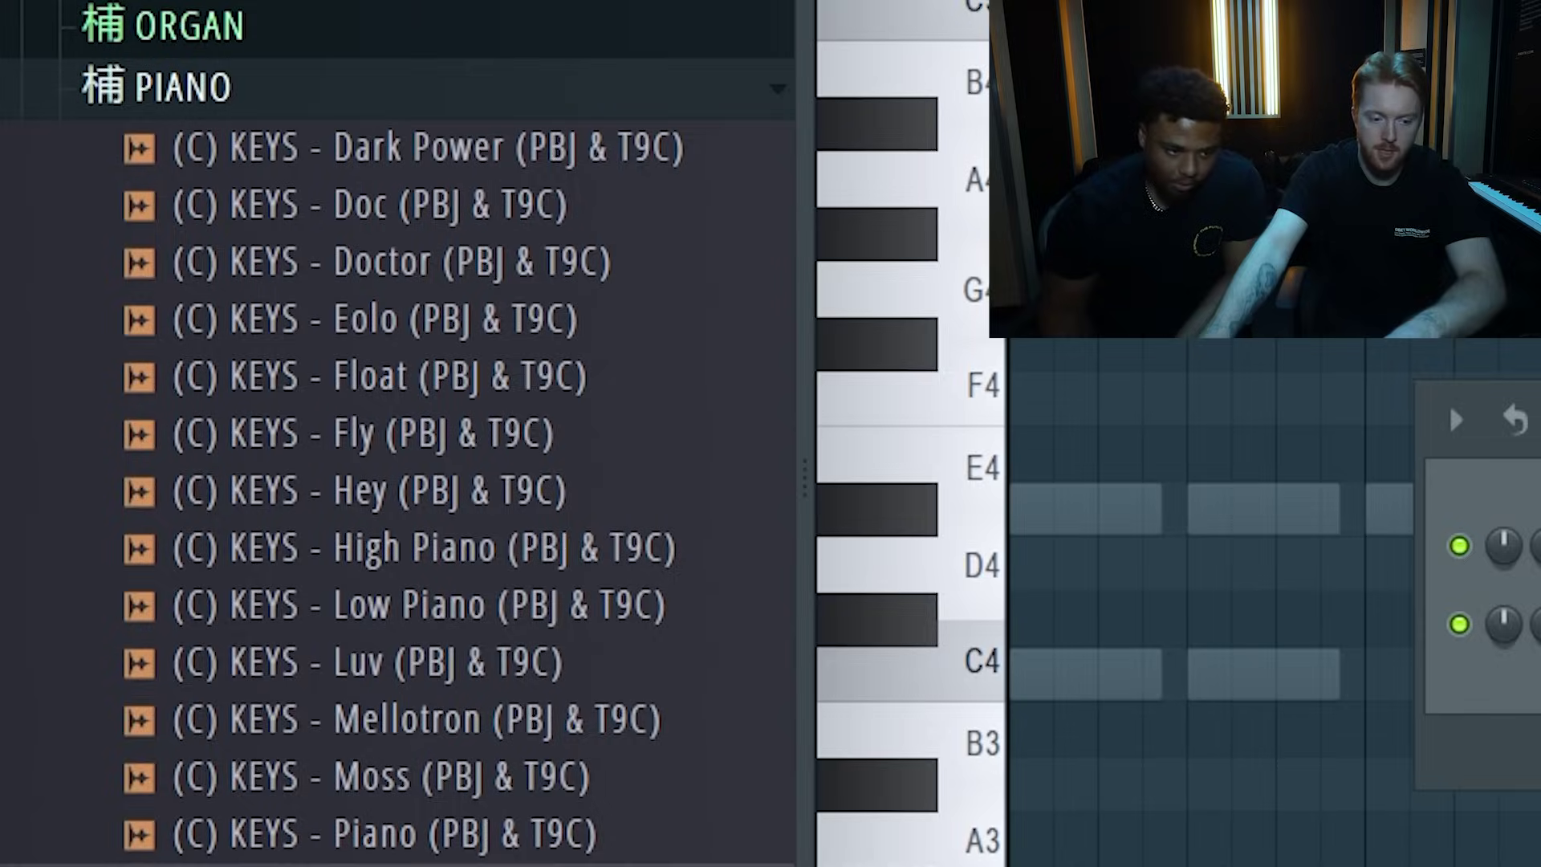
Load (C) KEYS - Low Piano as a channel and add a higher half-bar note after the long C4 notes, over the last chord.
{"action": "left_click_drag", "start_coordinate": [433, 630], "coordinate": [1537, 700]}
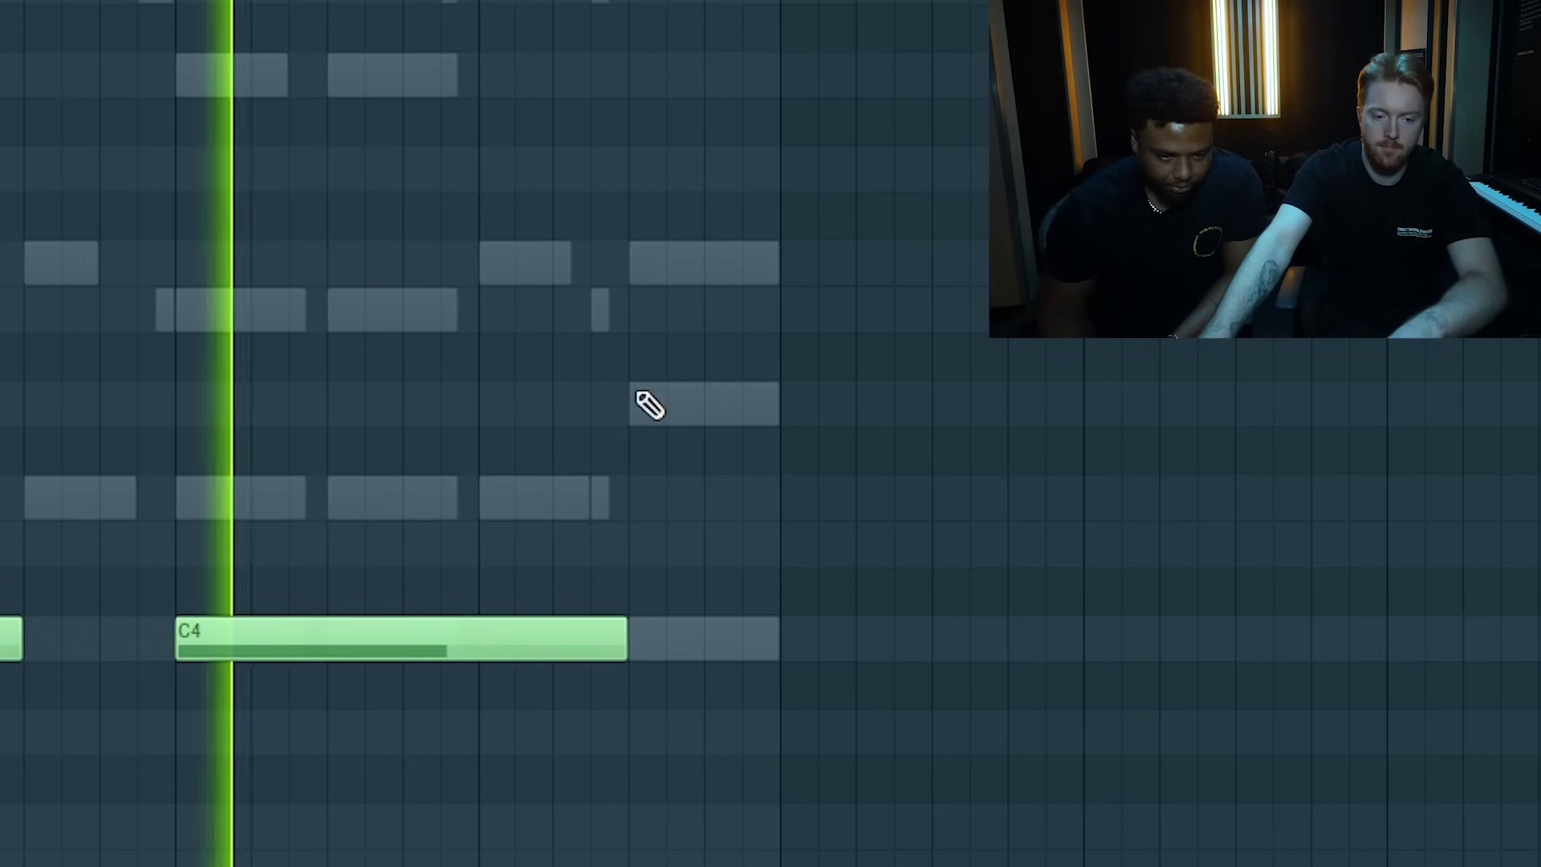
{"action": "mouse_move", "coordinate": [631, 281]}
{"action": "left_mouse_down"}
{"action": "mouse_move", "coordinate": [995, 285]}
{"action": "mouse_move", "coordinate": [771, 308]}
{"action": "left_mouse_up"}
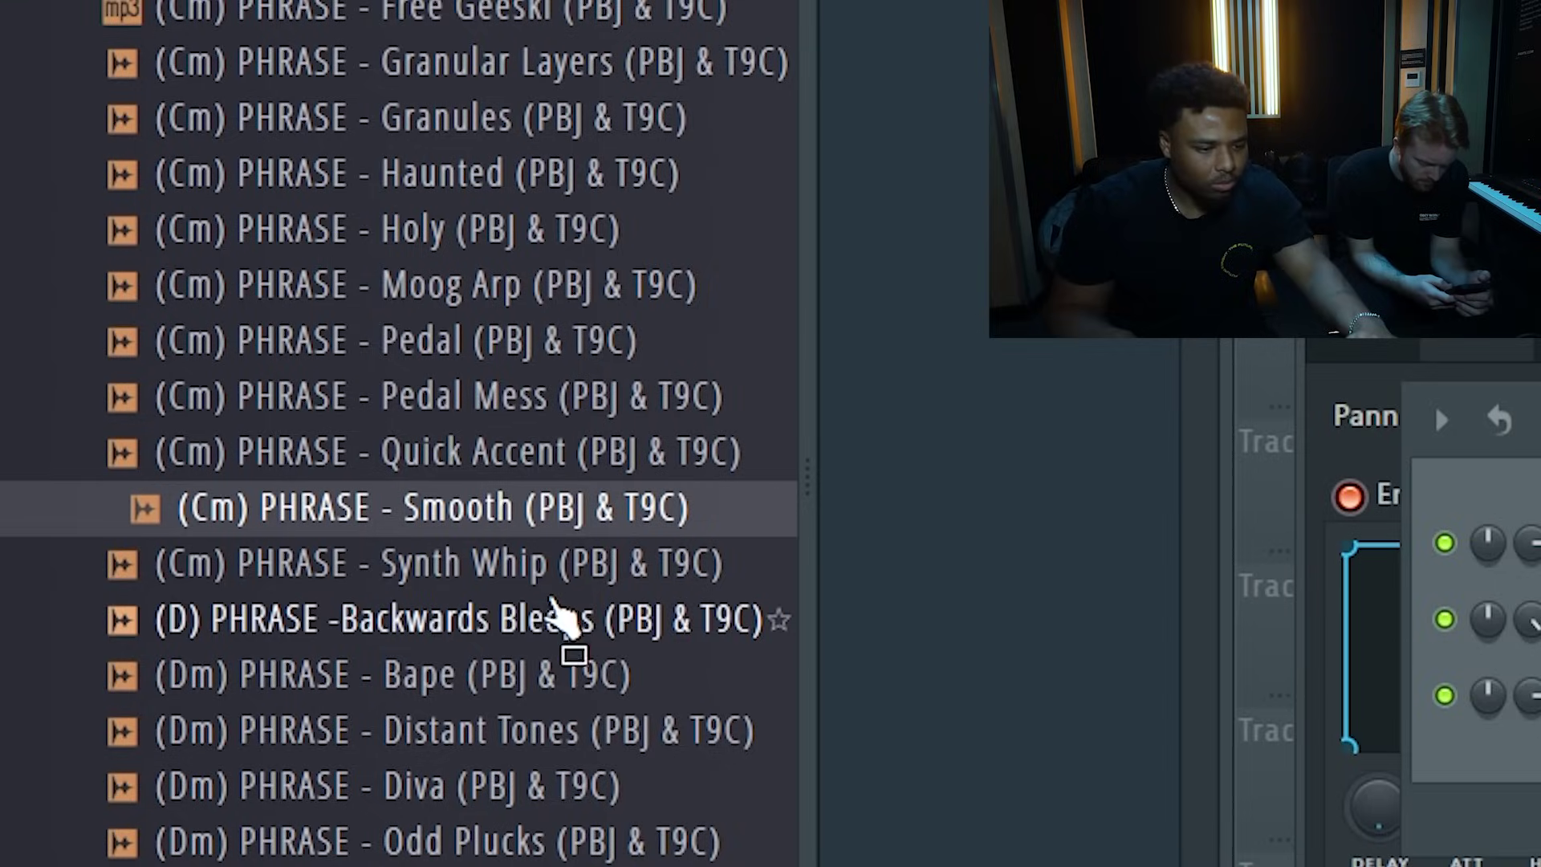
Add (Cm) PHRASE - Smooth to the playlist, and slice the (Em) PHRASE - Reversed Layer clip at bar 2, removing its start.
{"action": "left_click_drag", "start_coordinate": [565, 574], "coordinate": [296, 523]}
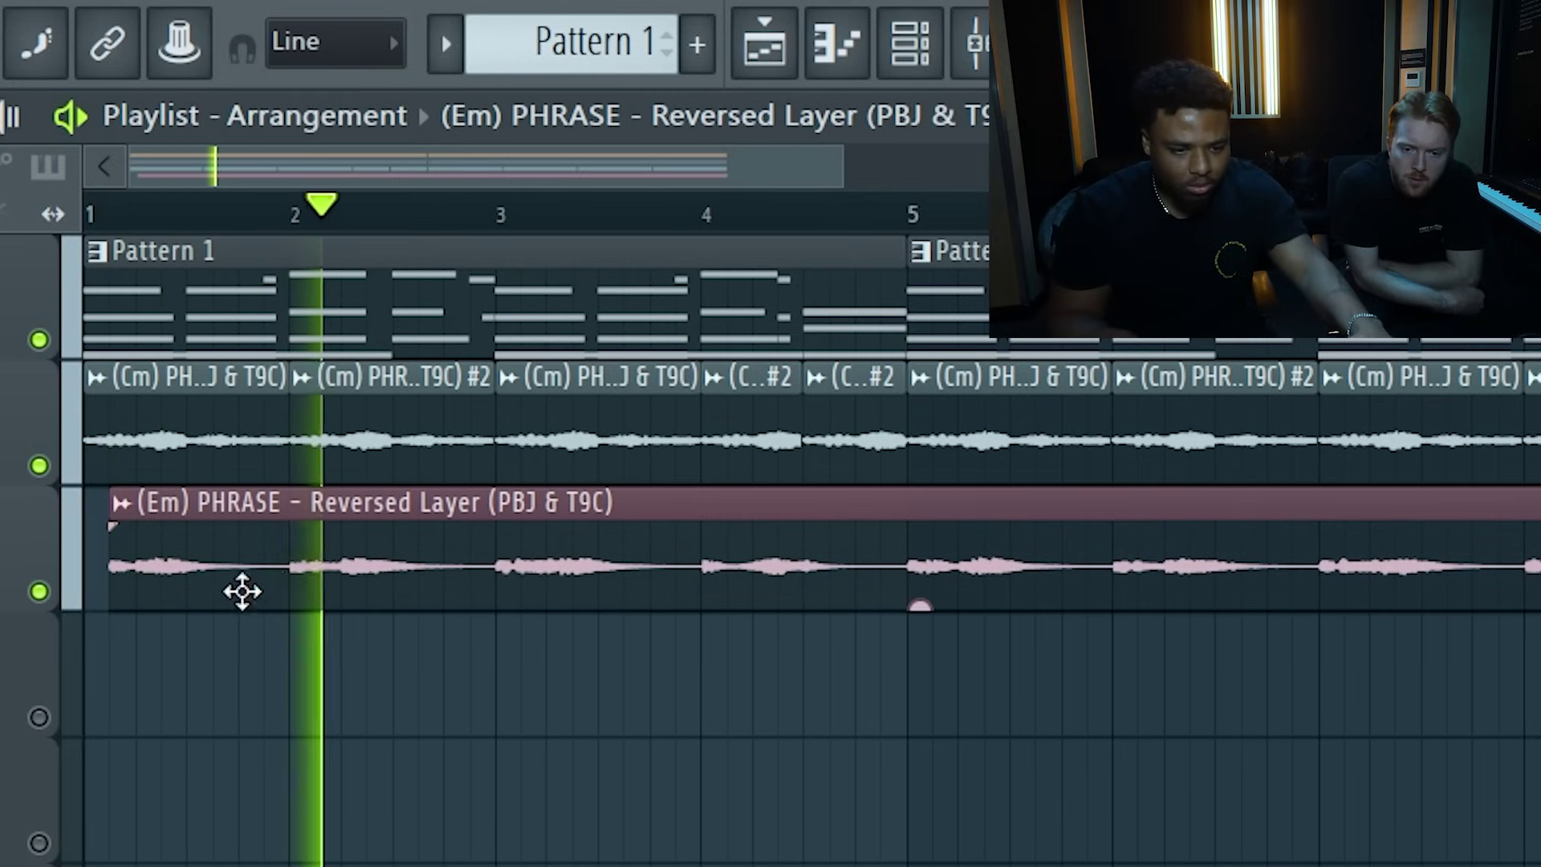
{"action": "left_click", "coordinate": [293, 571]}
{"action": "right_click", "coordinate": [282, 561]}
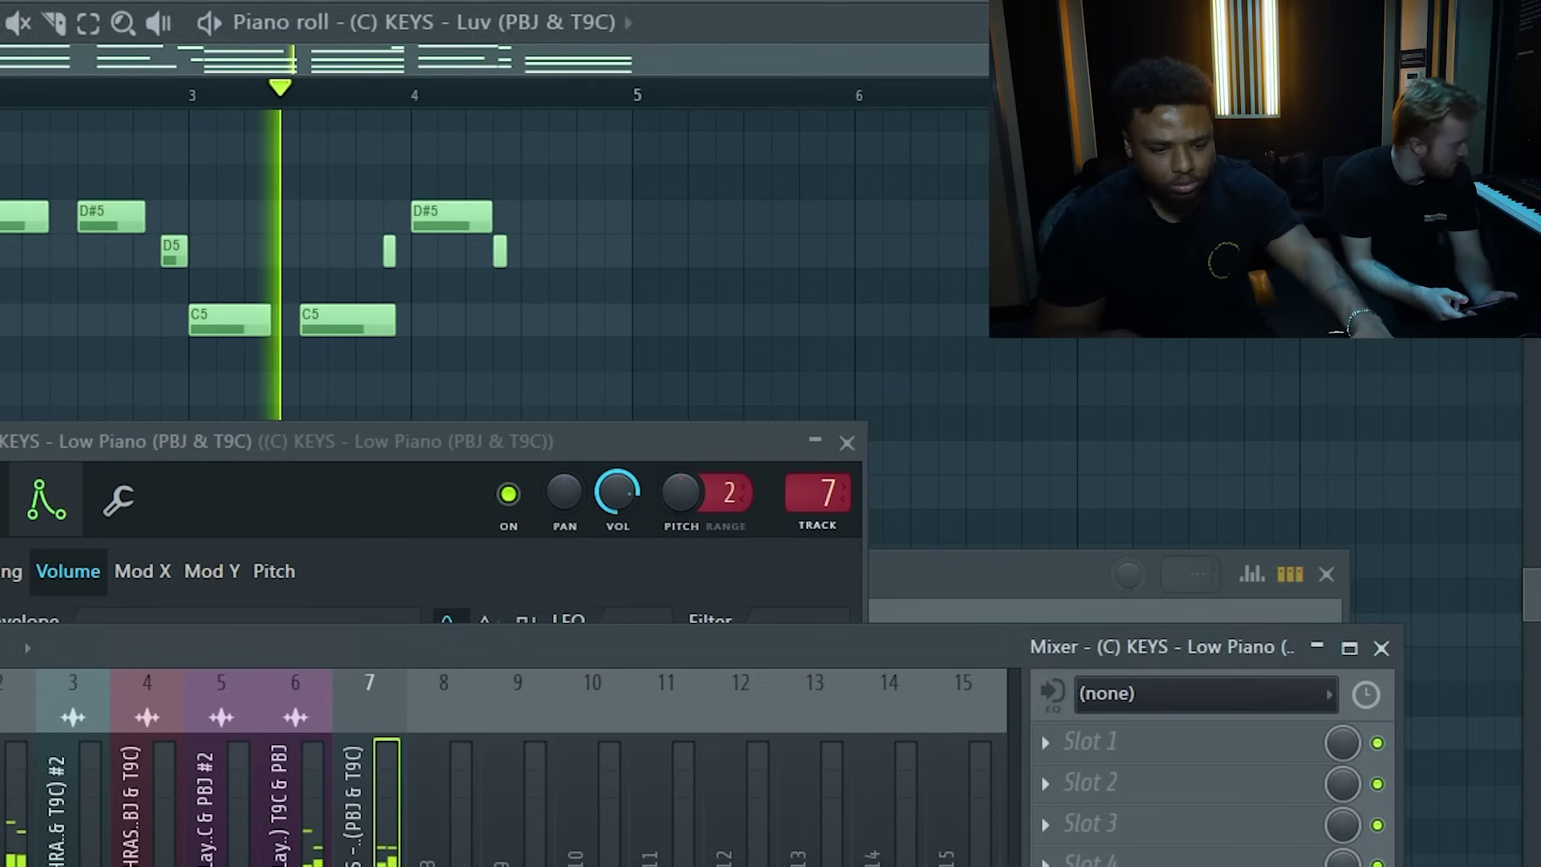
Replace the full Vocal Layer - Dark Choir clip at bar 5 with copies of the shortened, faded clip at bars 3 and 5.
{"action": "key", "text": "F5"}
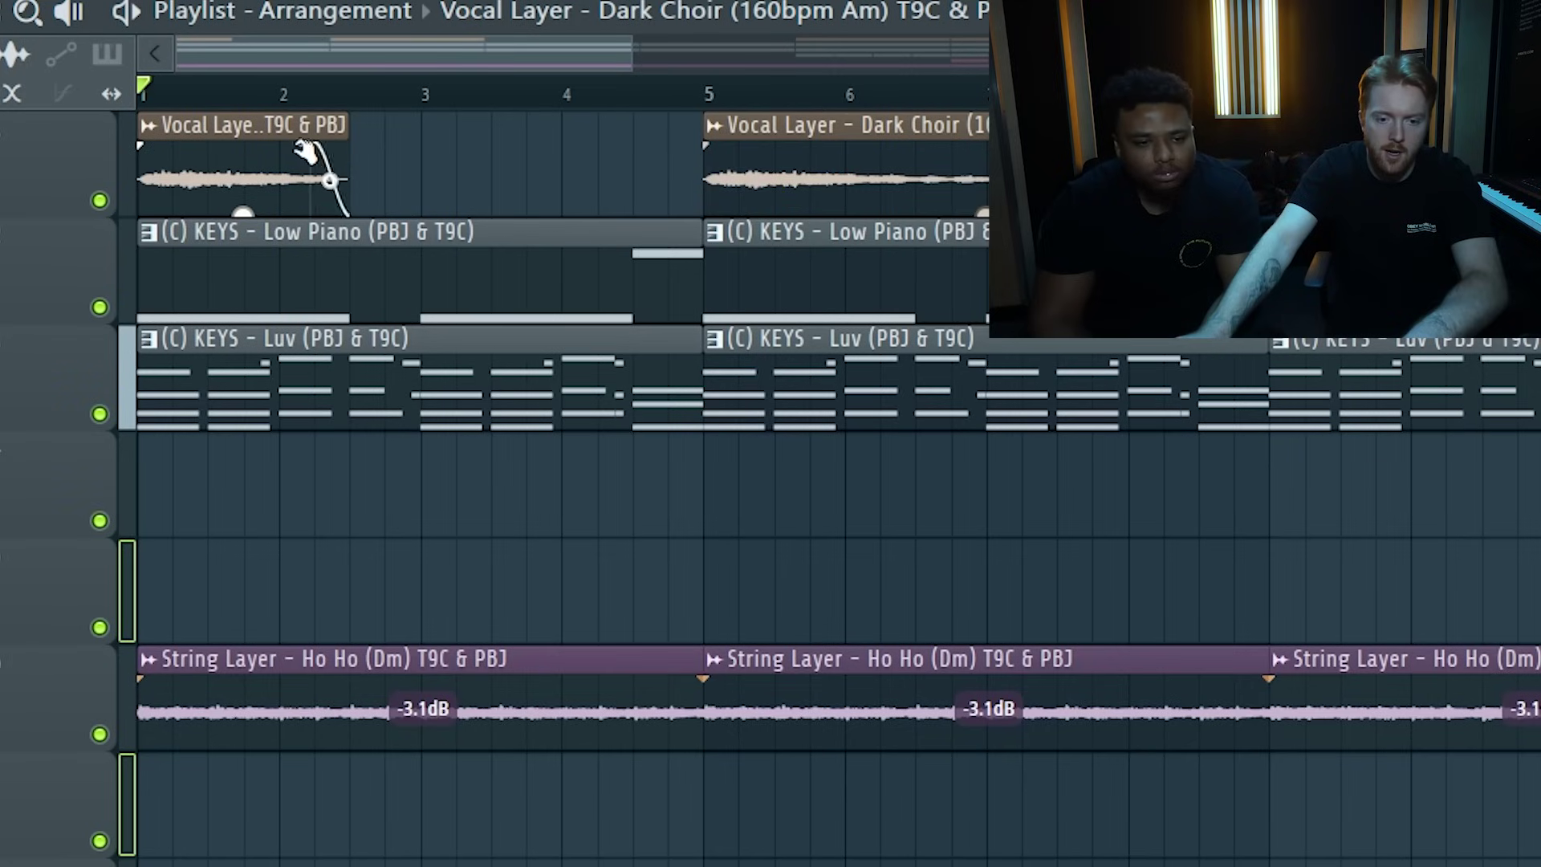
{"action": "right_click", "coordinate": [702, 176]}
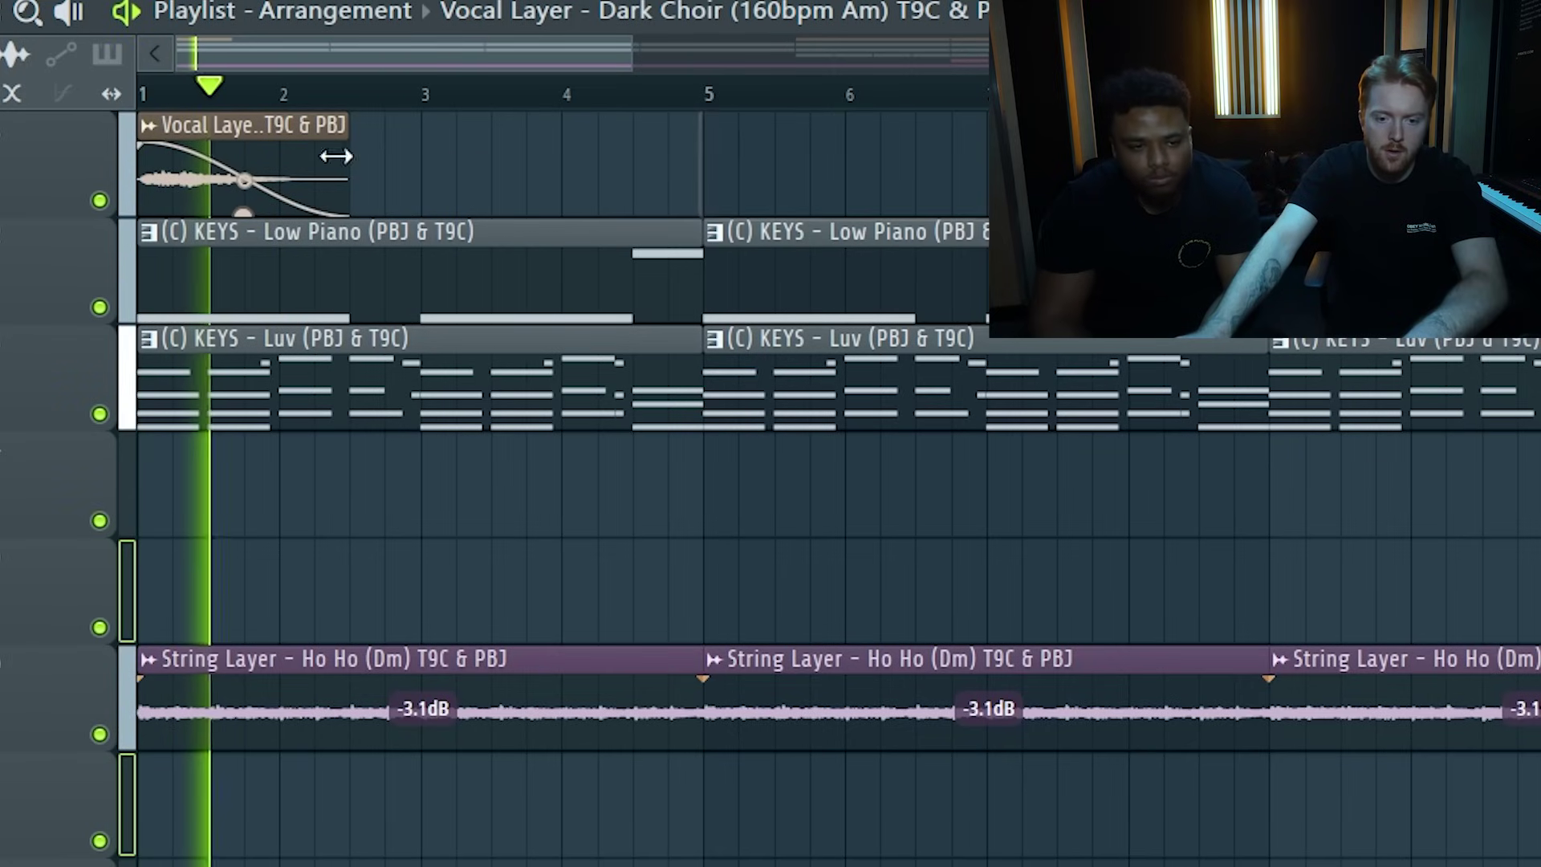
{"action": "left_click", "coordinate": [444, 202]}
{"action": "left_click", "coordinate": [730, 193]}
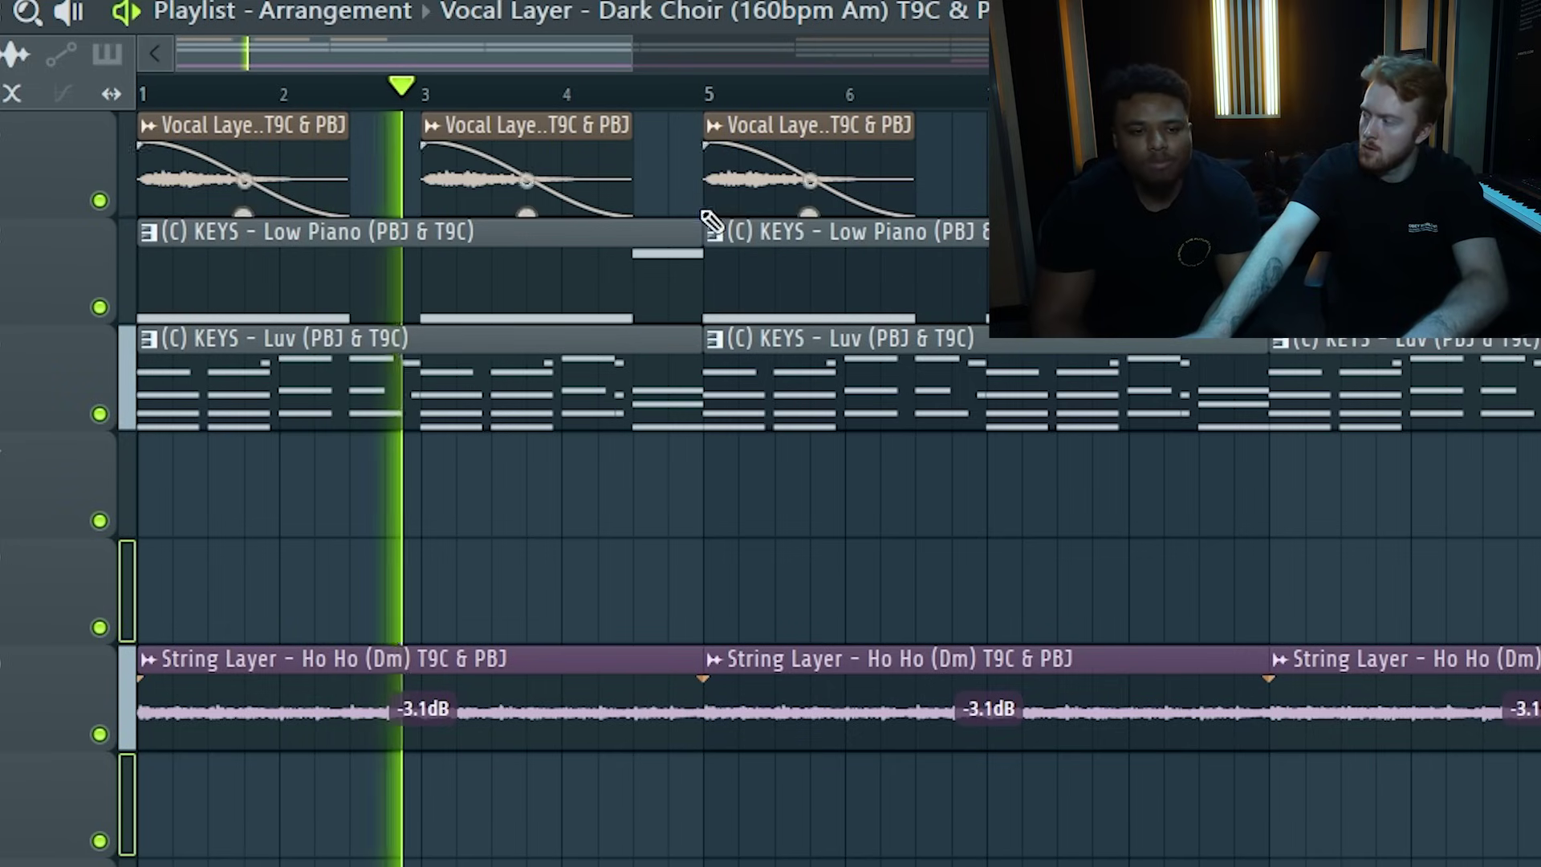
Select the two shortened Dark Choir vocal clips in the first four bars of the playlist.
{"action": "scroll", "coordinate": [361, 206], "scroll_direction": "down", "scroll_amount": 2, "text": "ctrl"}
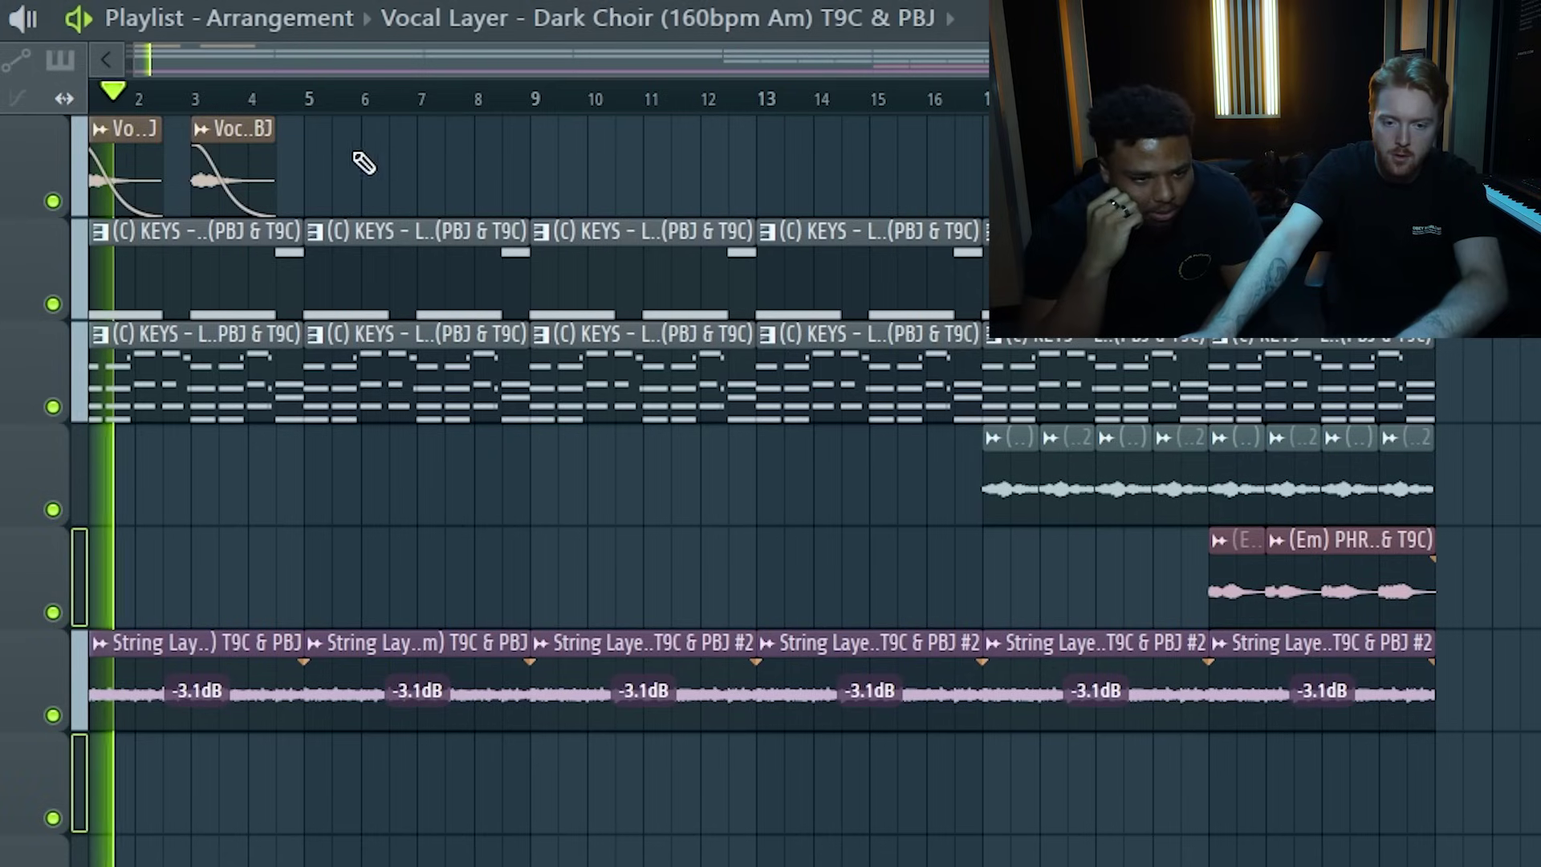
{"action": "left_click_drag", "start_coordinate": [361, 161], "coordinate": [81, 192]}
{"action": "scroll", "coordinate": [152, 207], "scroll_direction": "up", "scroll_amount": 2}
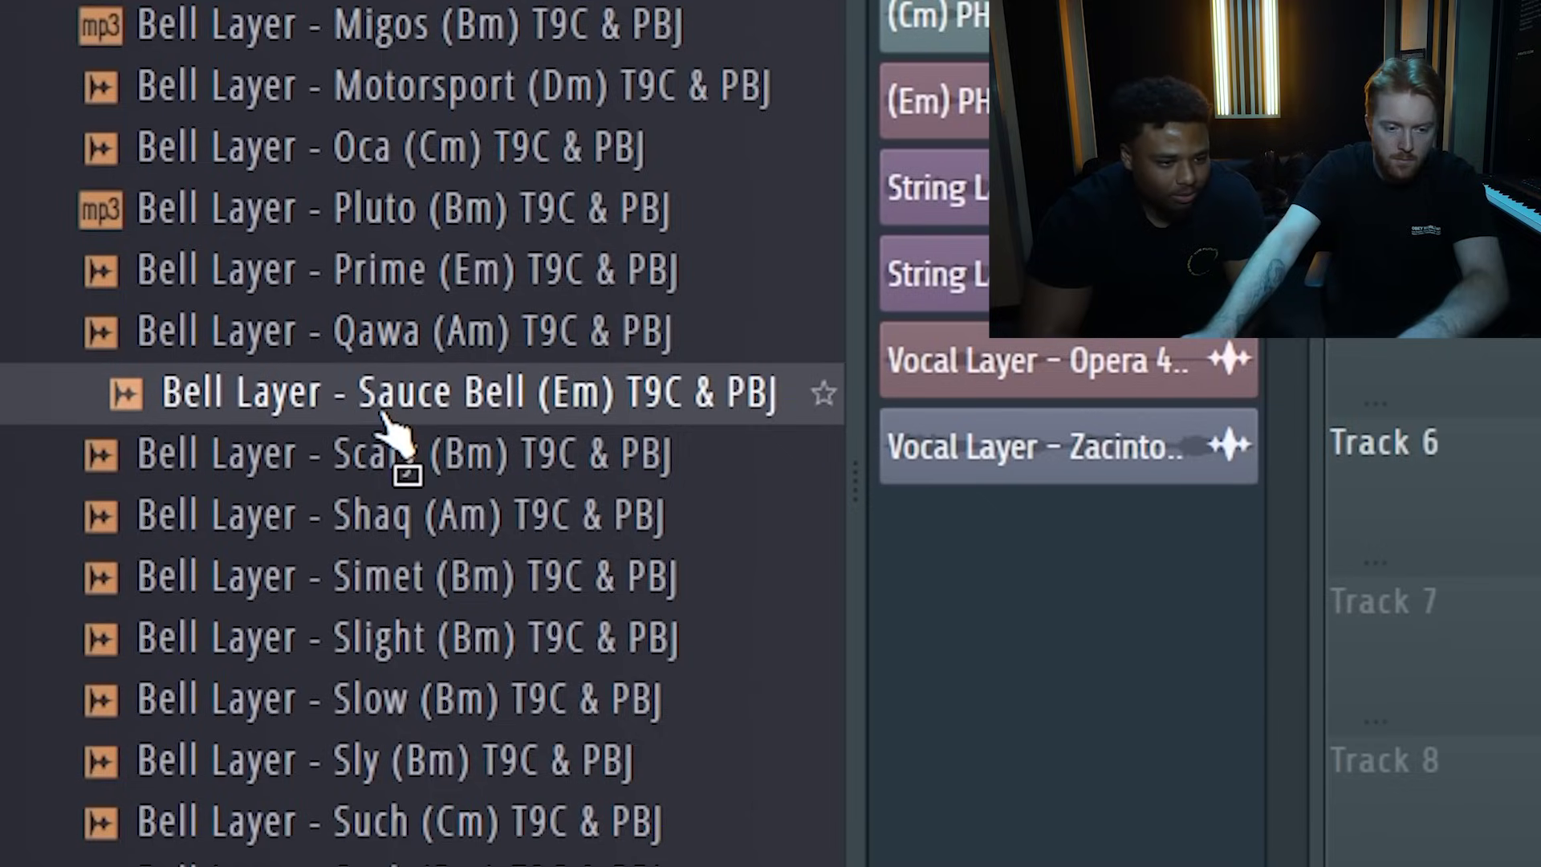
Add Bell Layer - Sauce Bell (Em) to track 7, lower its clip volume to -3.6 dB and move it to bar 9.
{"action": "left_click_drag", "start_coordinate": [377, 401], "coordinate": [552, 686]}
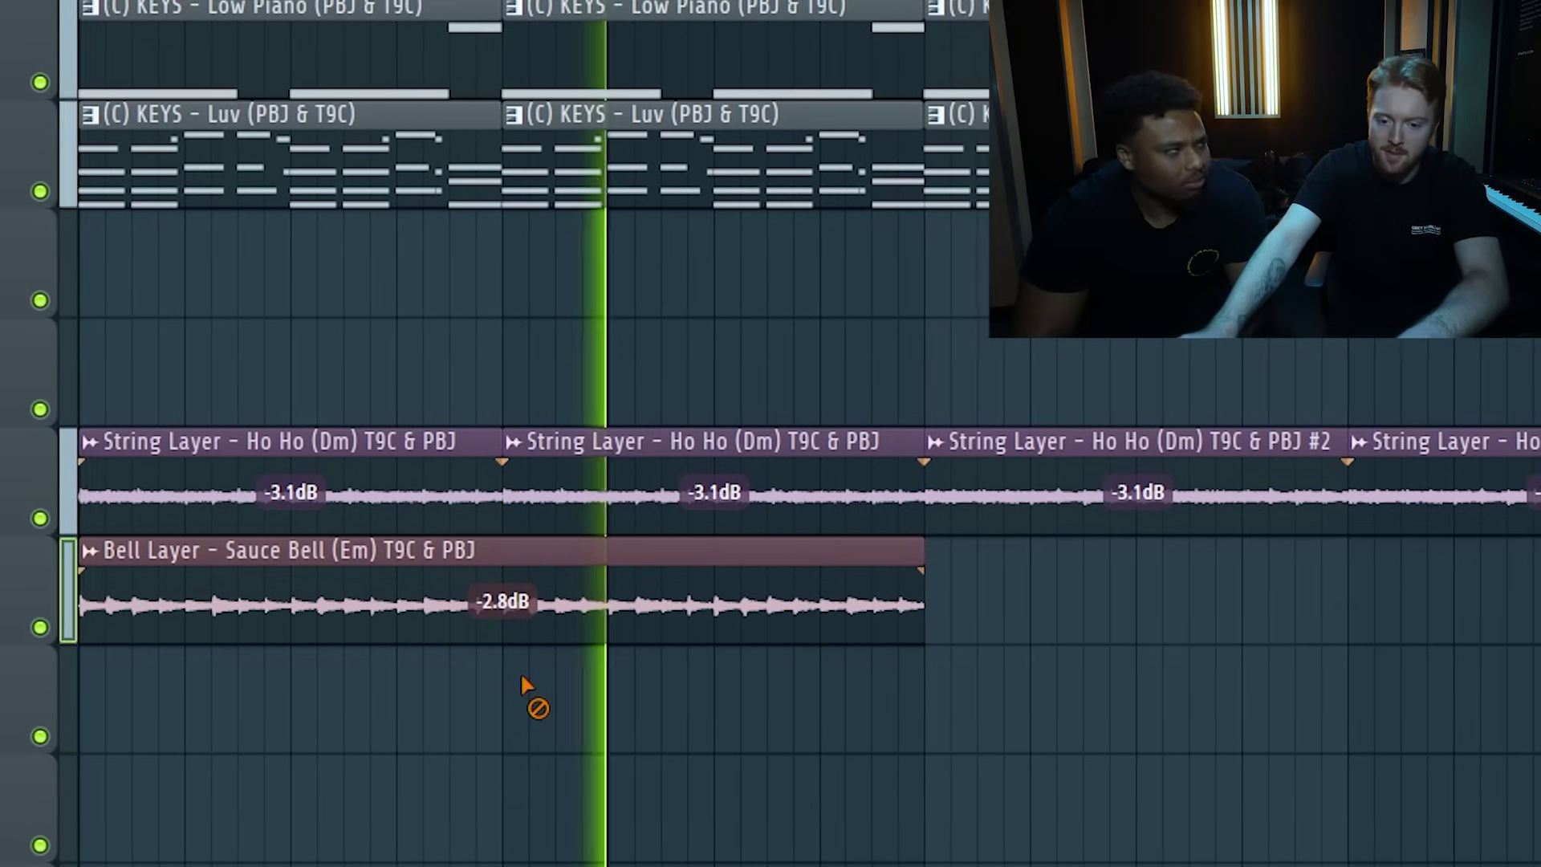
{"action": "scroll", "coordinate": [388, 636], "scroll_direction": "down", "scroll_amount": 2}
{"action": "left_click_drag", "start_coordinate": [388, 636], "coordinate": [808, 567]}
{"action": "scroll", "coordinate": [469, 534], "scroll_direction": "down", "scroll_amount": 1}
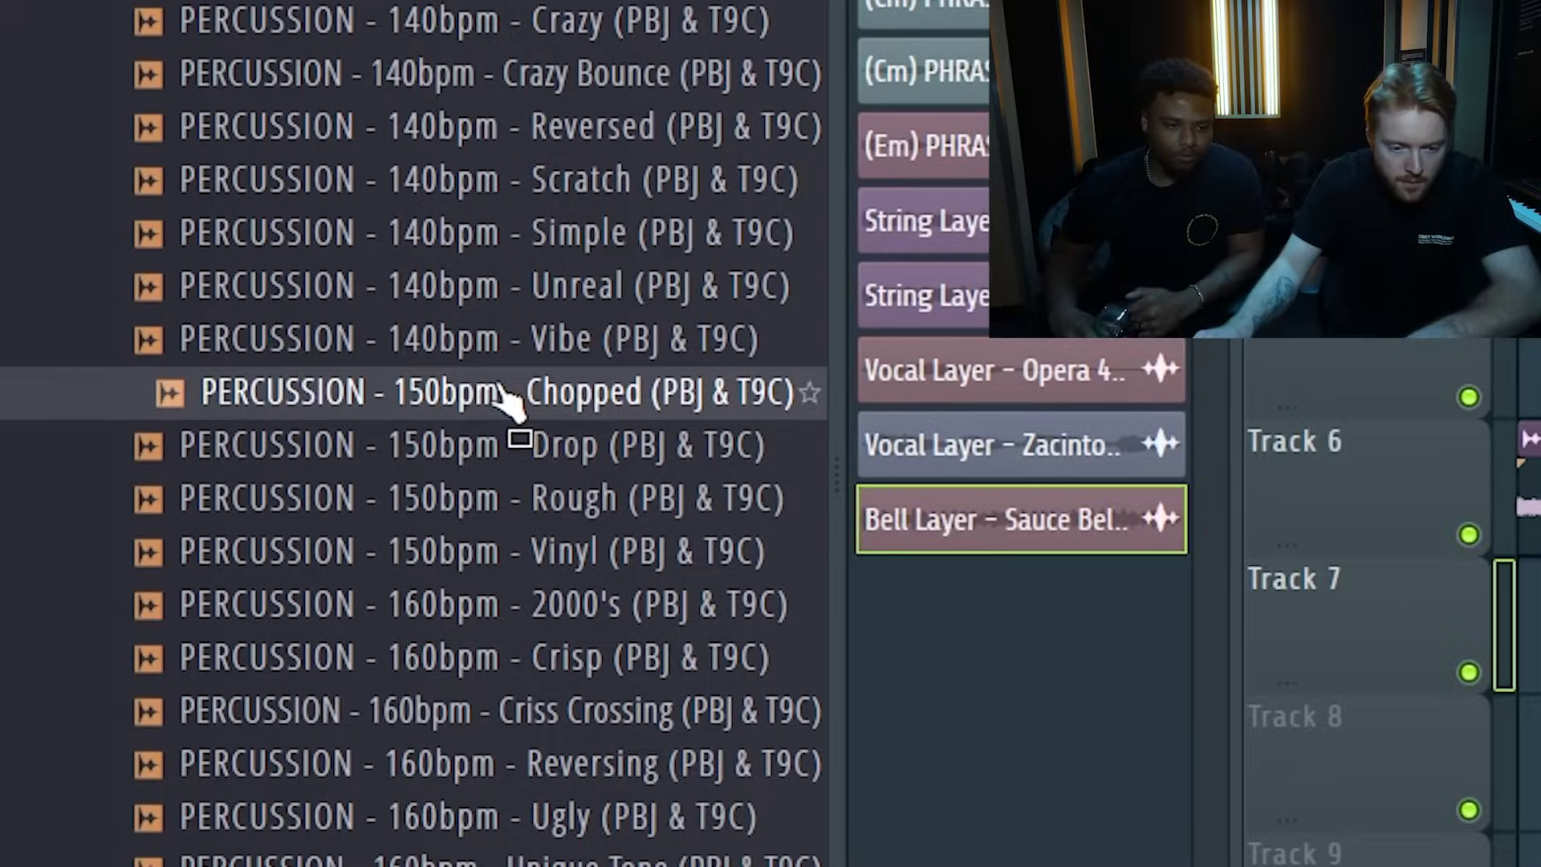
Add PERCUSSION - 150bpm - Chopped to track 8 at bar 1 and place a second copy directly after it.
{"action": "left_click_drag", "start_coordinate": [509, 402], "coordinate": [20, 540]}
{"action": "scroll", "coordinate": [128, 622], "scroll_direction": "up", "scroll_amount": 3}
{"action": "scroll", "coordinate": [129, 622], "scroll_direction": "down", "scroll_amount": 3}
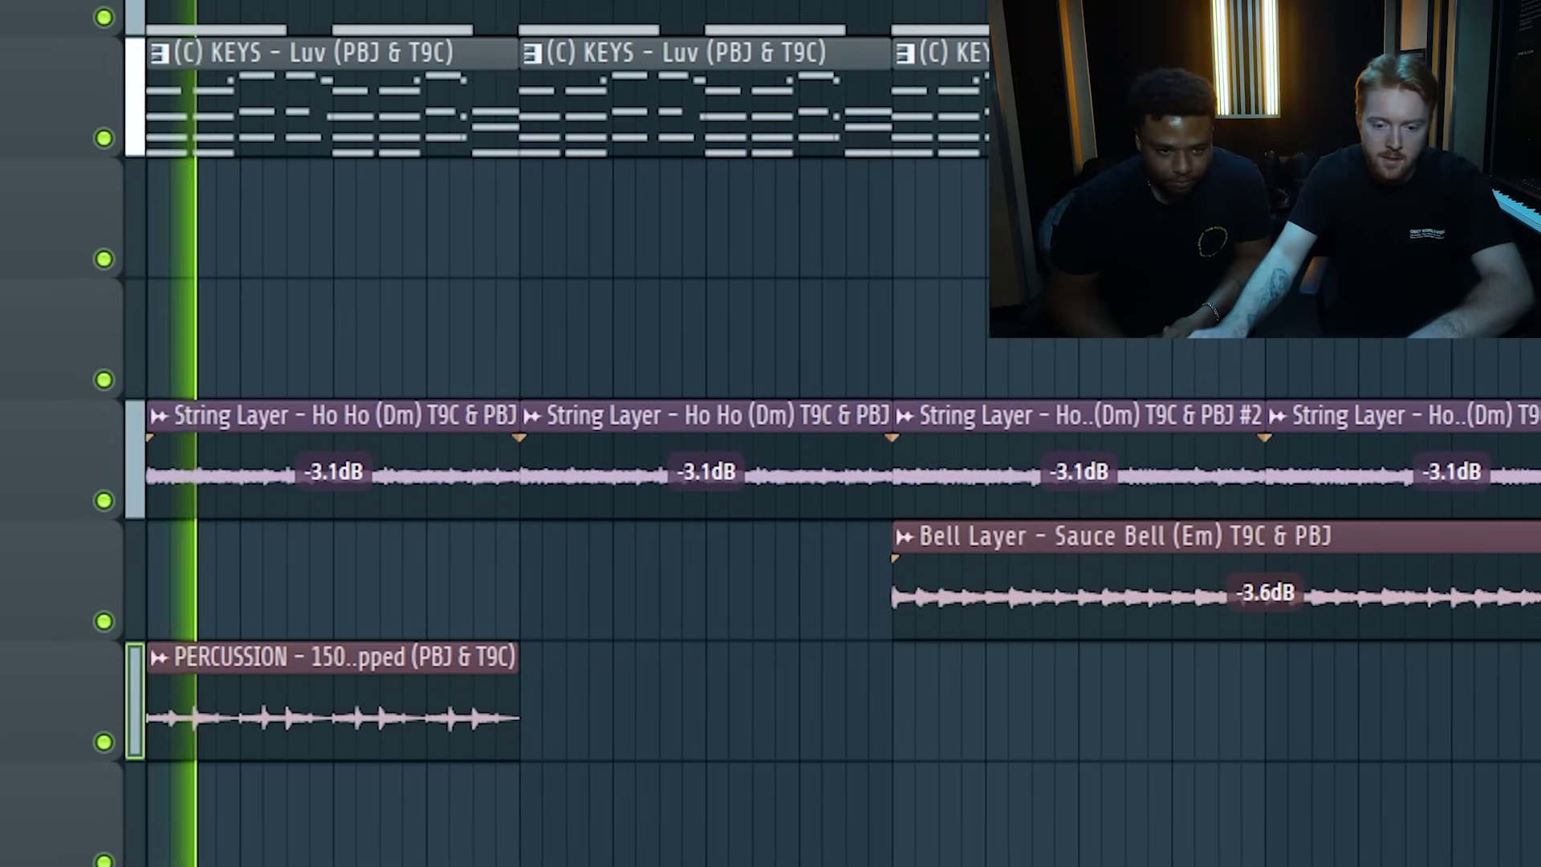
{"action": "left_click", "coordinate": [225, 562]}
{"action": "key", "text": "ctrl+b"}
{"action": "double_click", "coordinate": [461, 688]}
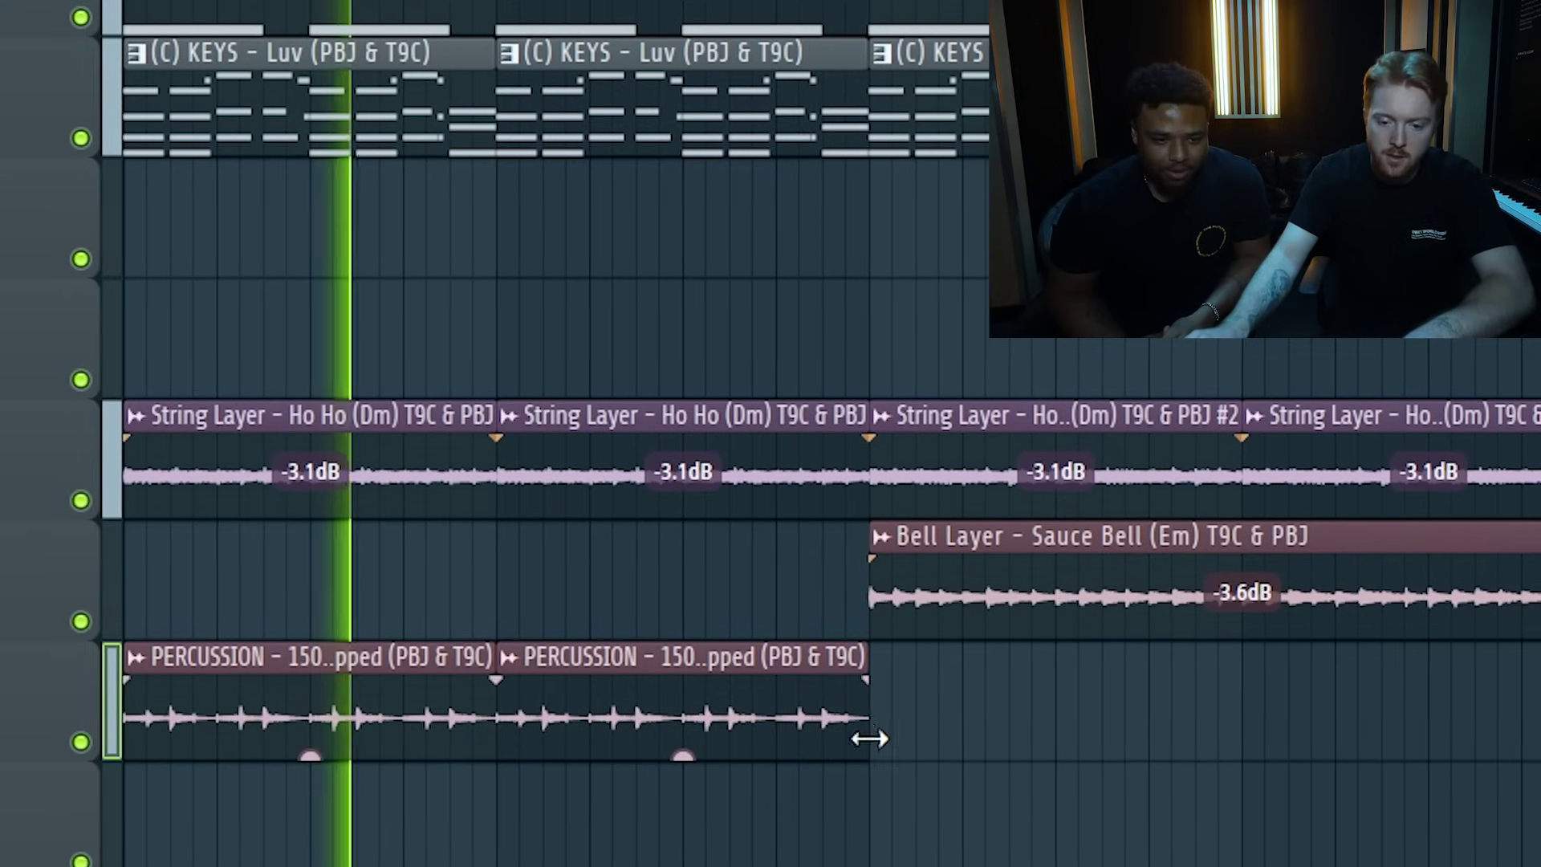
Select both percussion clips on track 8 and duplicate the pair twice so the loop runs up to bar 25.
{"action": "left_click_drag", "start_coordinate": [869, 738], "coordinate": [254, 719]}
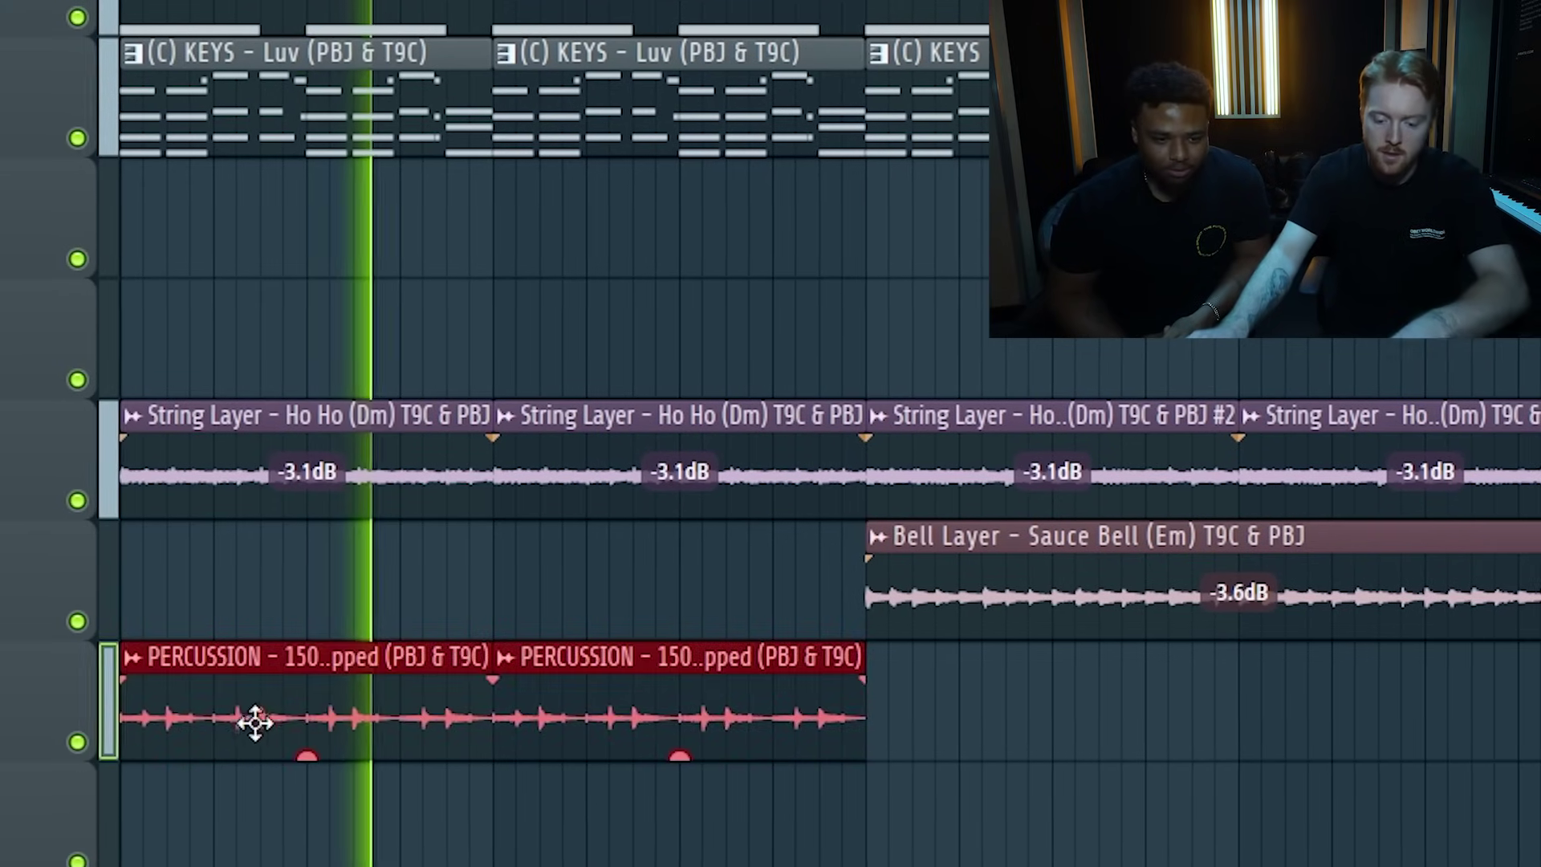
{"action": "scroll", "coordinate": [286, 796], "scroll_direction": "down", "scroll_amount": 3}
{"action": "key", "text": "ctrl+b"}
{"action": "key", "text": "ctrl+b"}
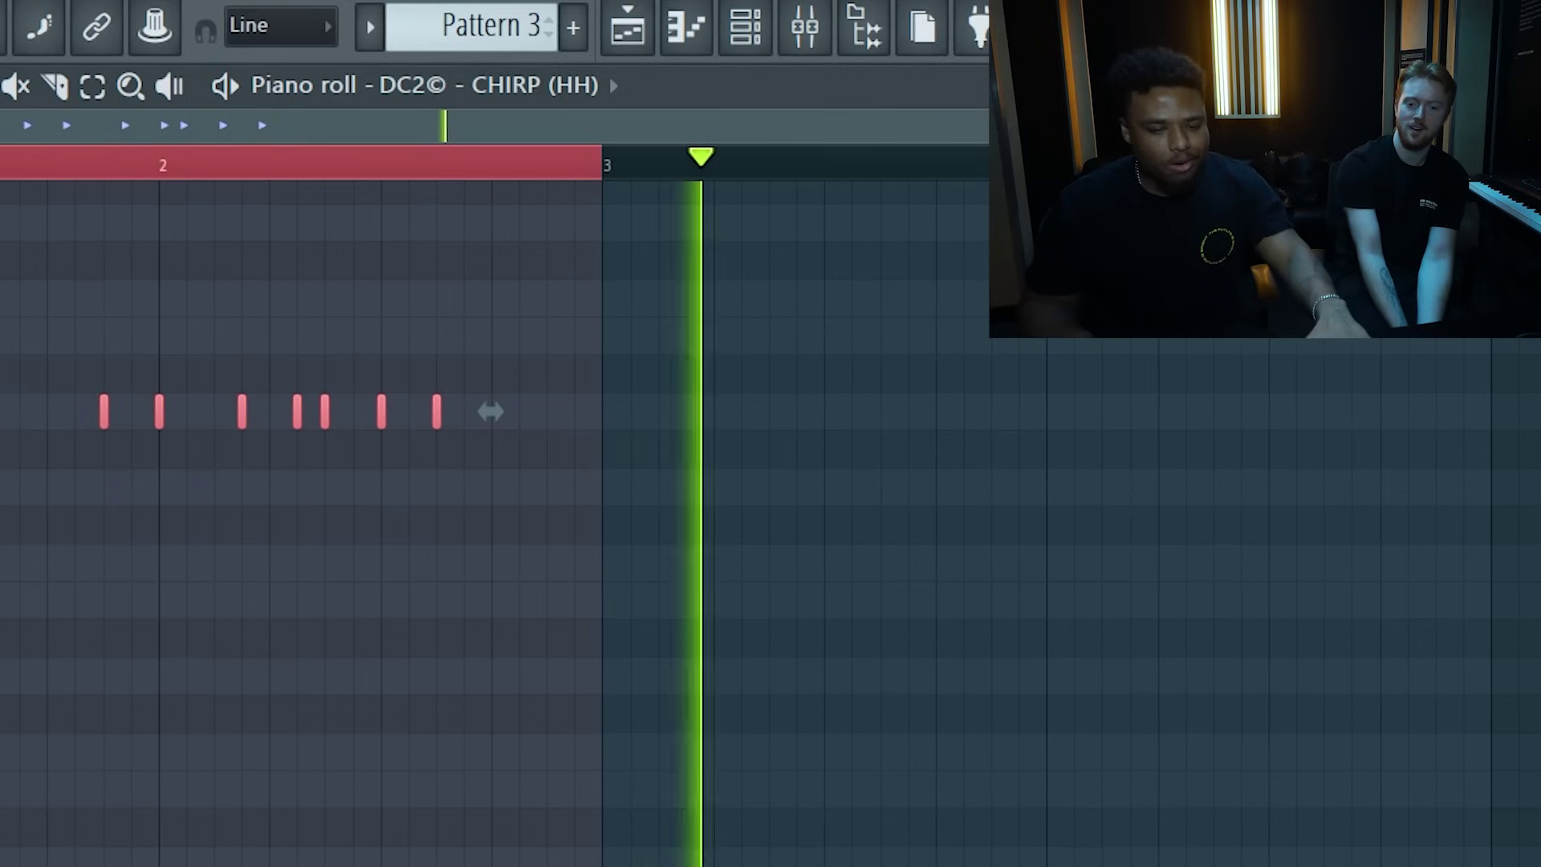
Duplicate the two-bar DC2© - CHIRP (HH) hi-hat notes into bars 3 and 4, and once more after them.
{"action": "key", "text": "ctrl+b"}
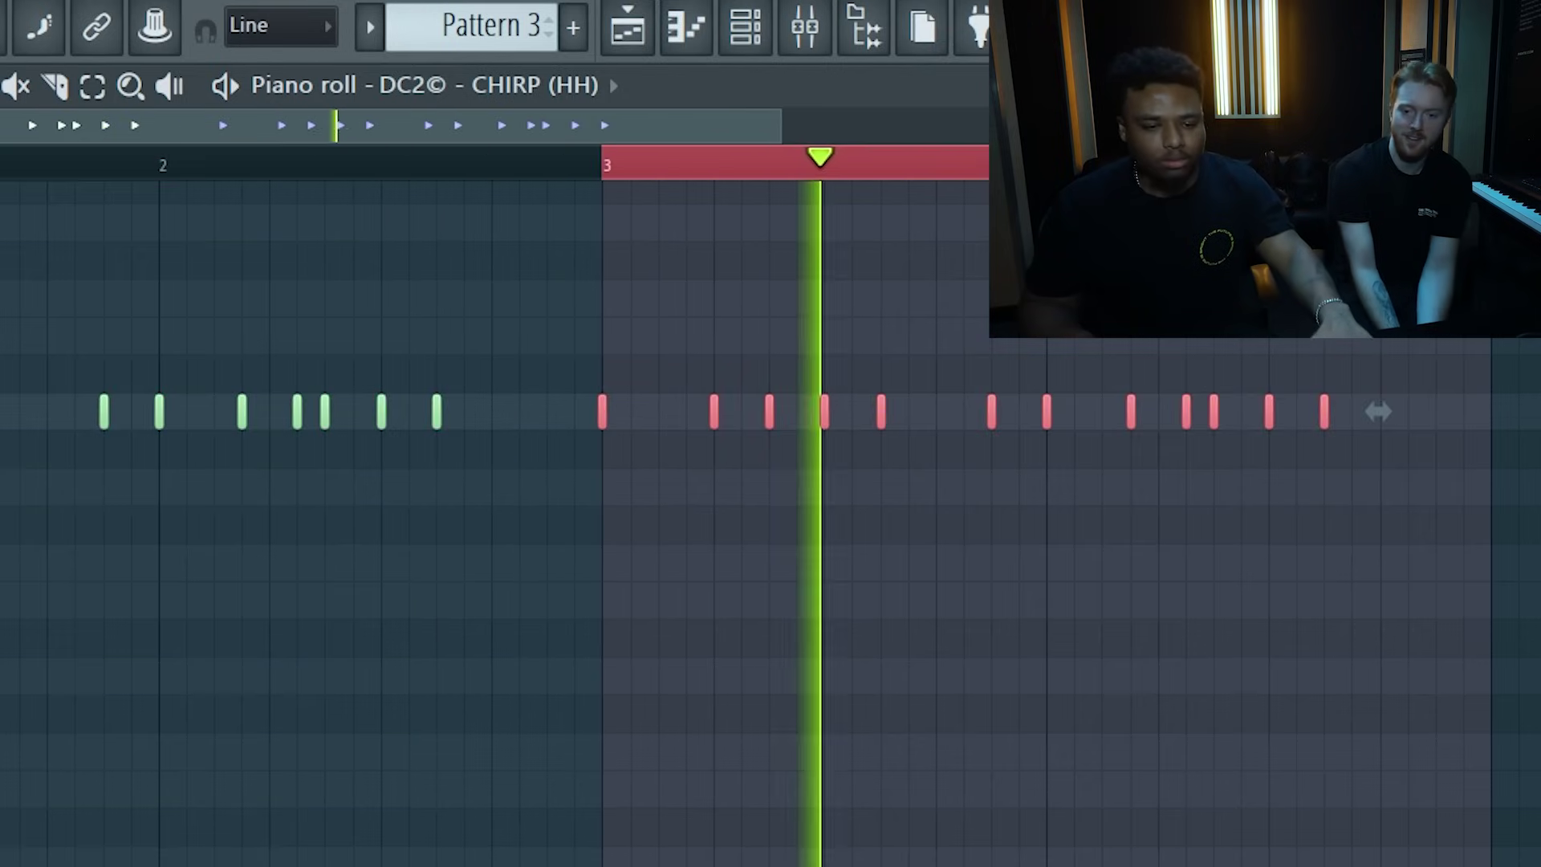
{"action": "scroll", "coordinate": [273, 335], "scroll_direction": "down", "scroll_amount": 2}
{"action": "key", "text": "ctrl+b"}
{"action": "scroll", "coordinate": [438, 736], "scroll_direction": "down", "scroll_amount": 2}
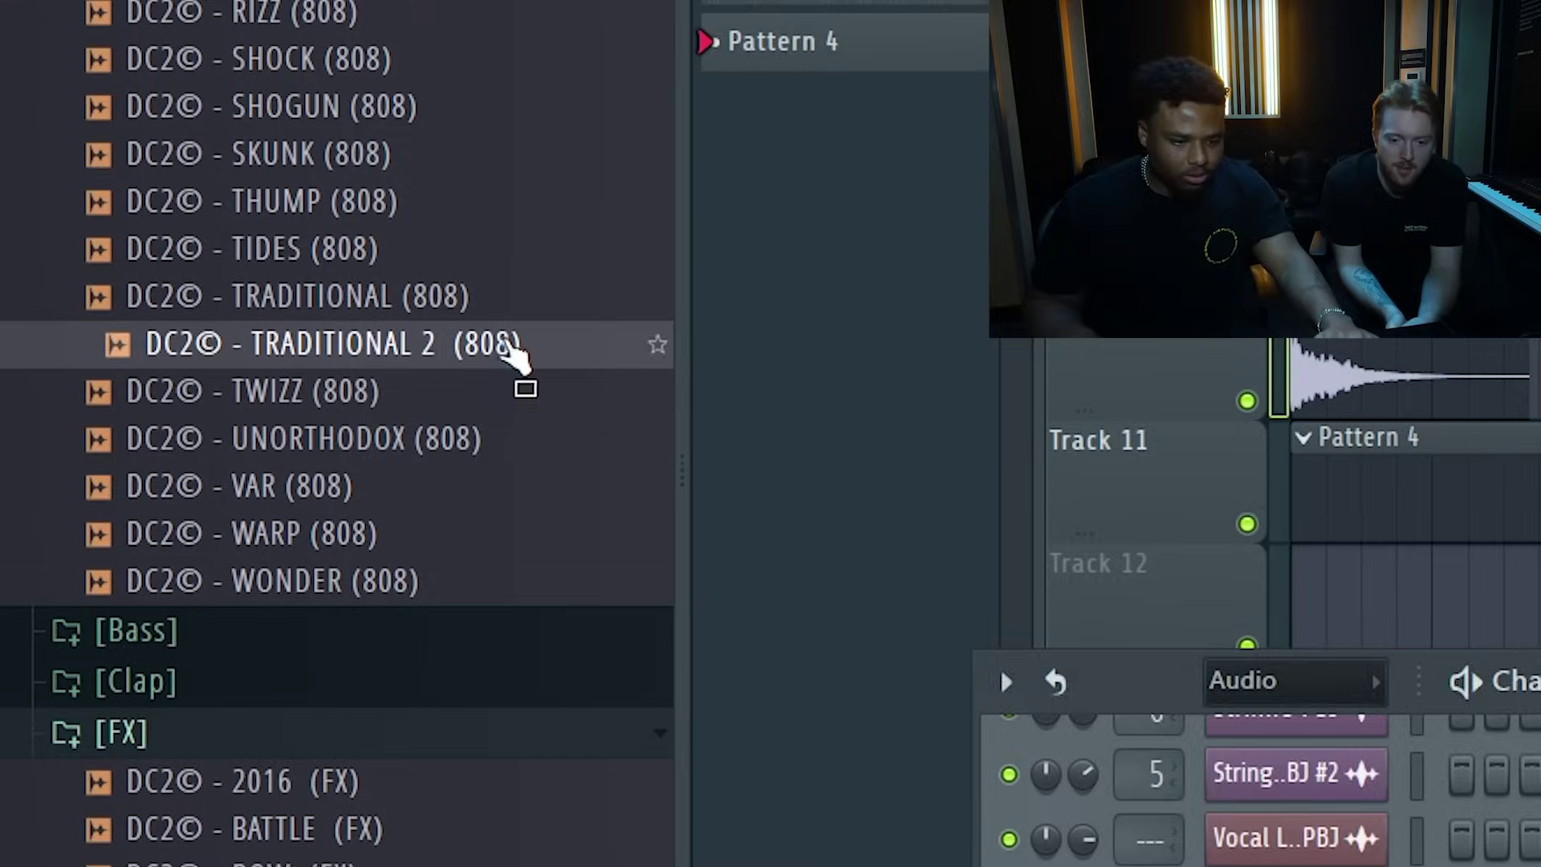
Load the DC2© - TRADITIONAL 2 (808) sample into the channel rack as a channel.
{"action": "left_click_drag", "start_coordinate": [509, 357], "coordinate": [1320, 745]}
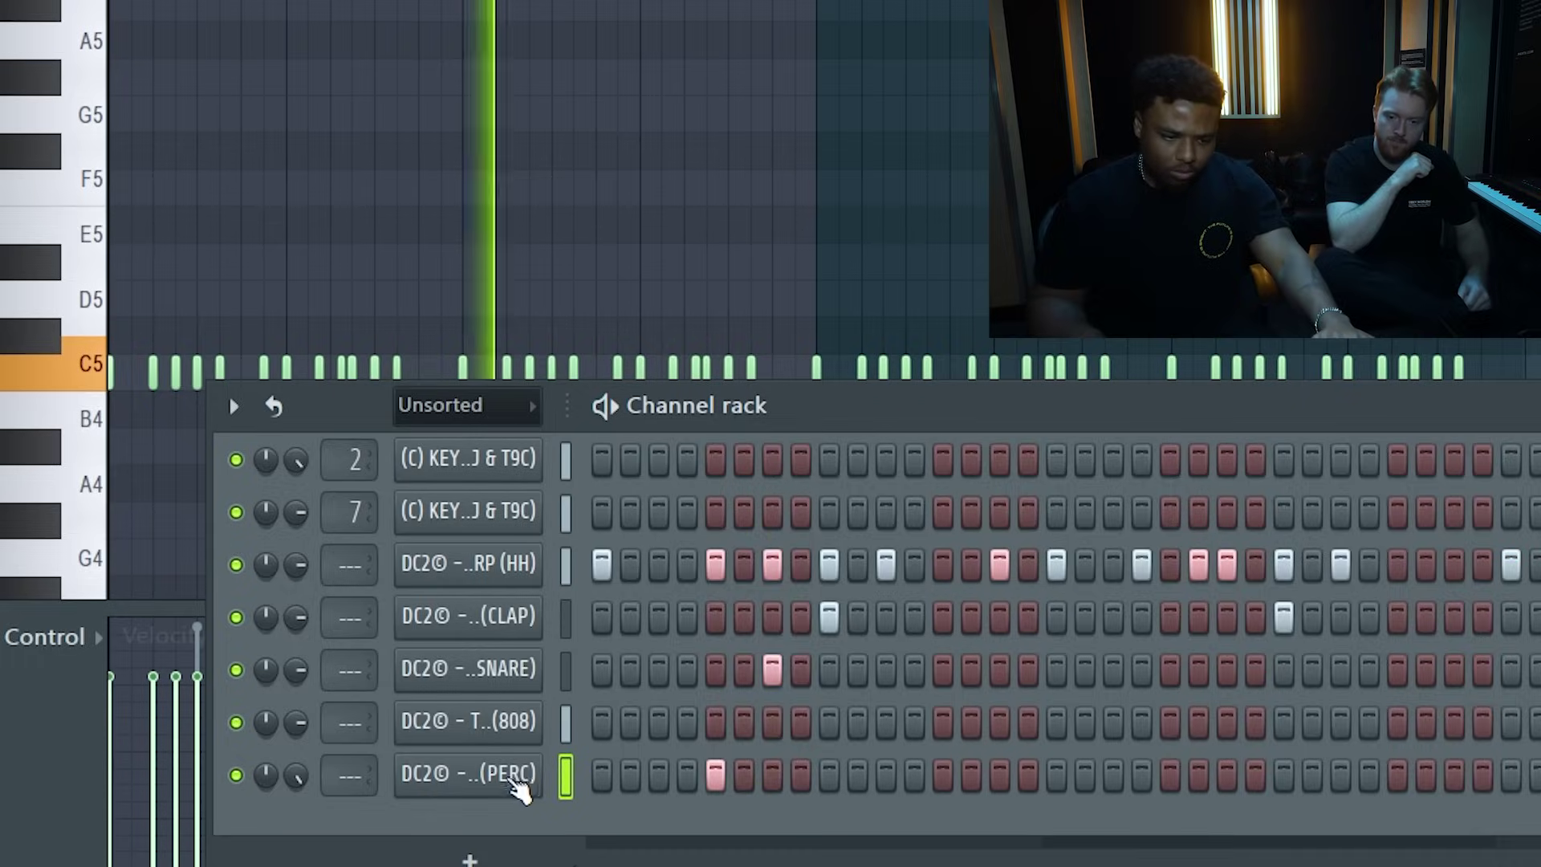
{"action": "right_click", "coordinate": [562, 306]}
{"action": "left_click", "coordinate": [674, 449]}
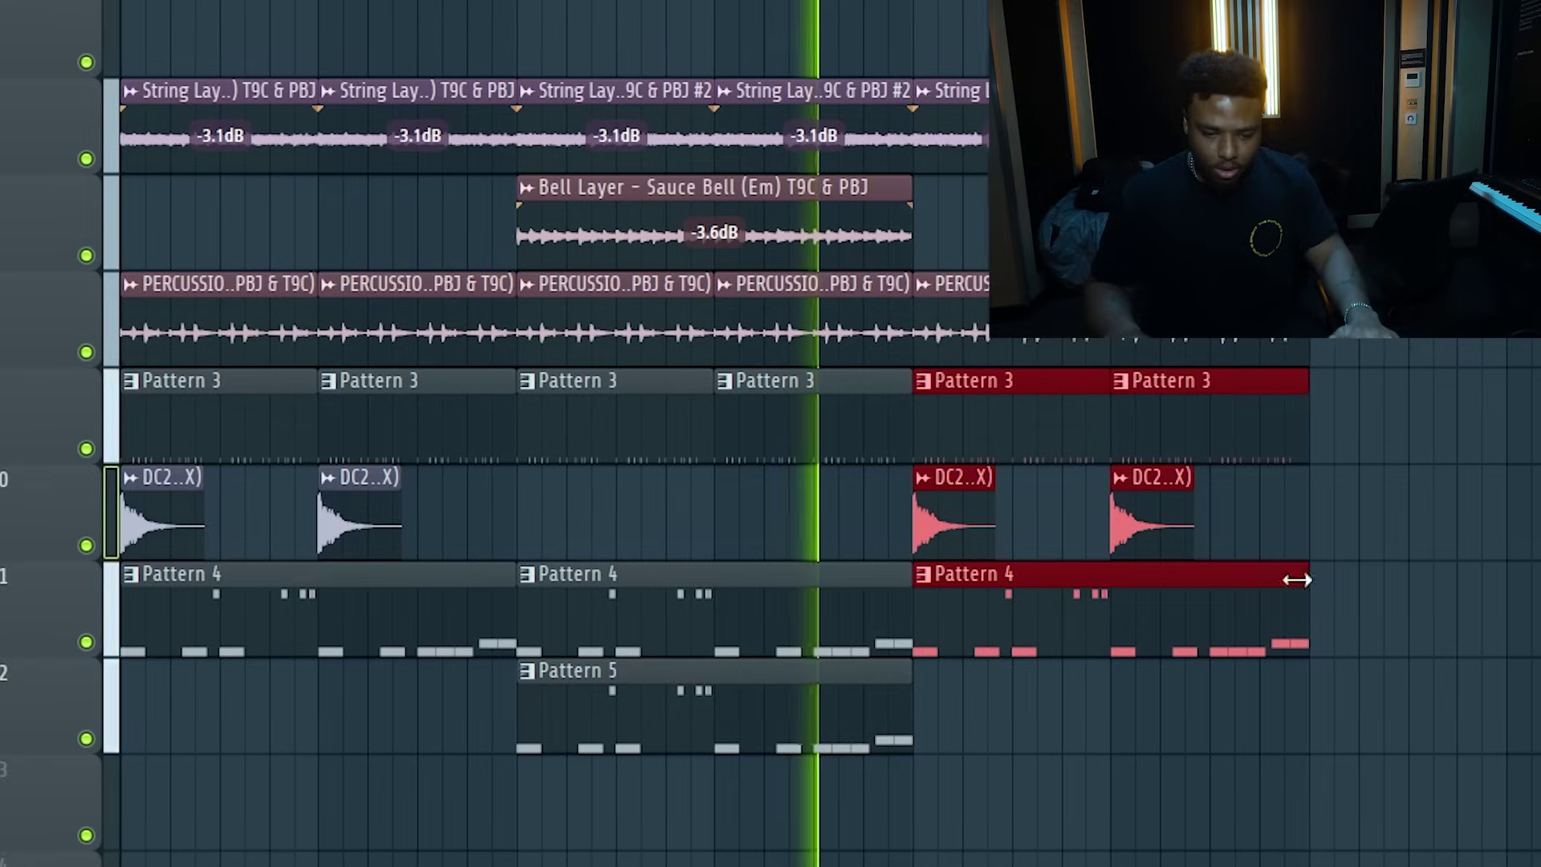
Place another Pattern 5 clip on track 12 at bar 17, directly after the existing one.
{"action": "scroll", "coordinate": [883, 762], "scroll_direction": "up", "scroll_amount": 2}
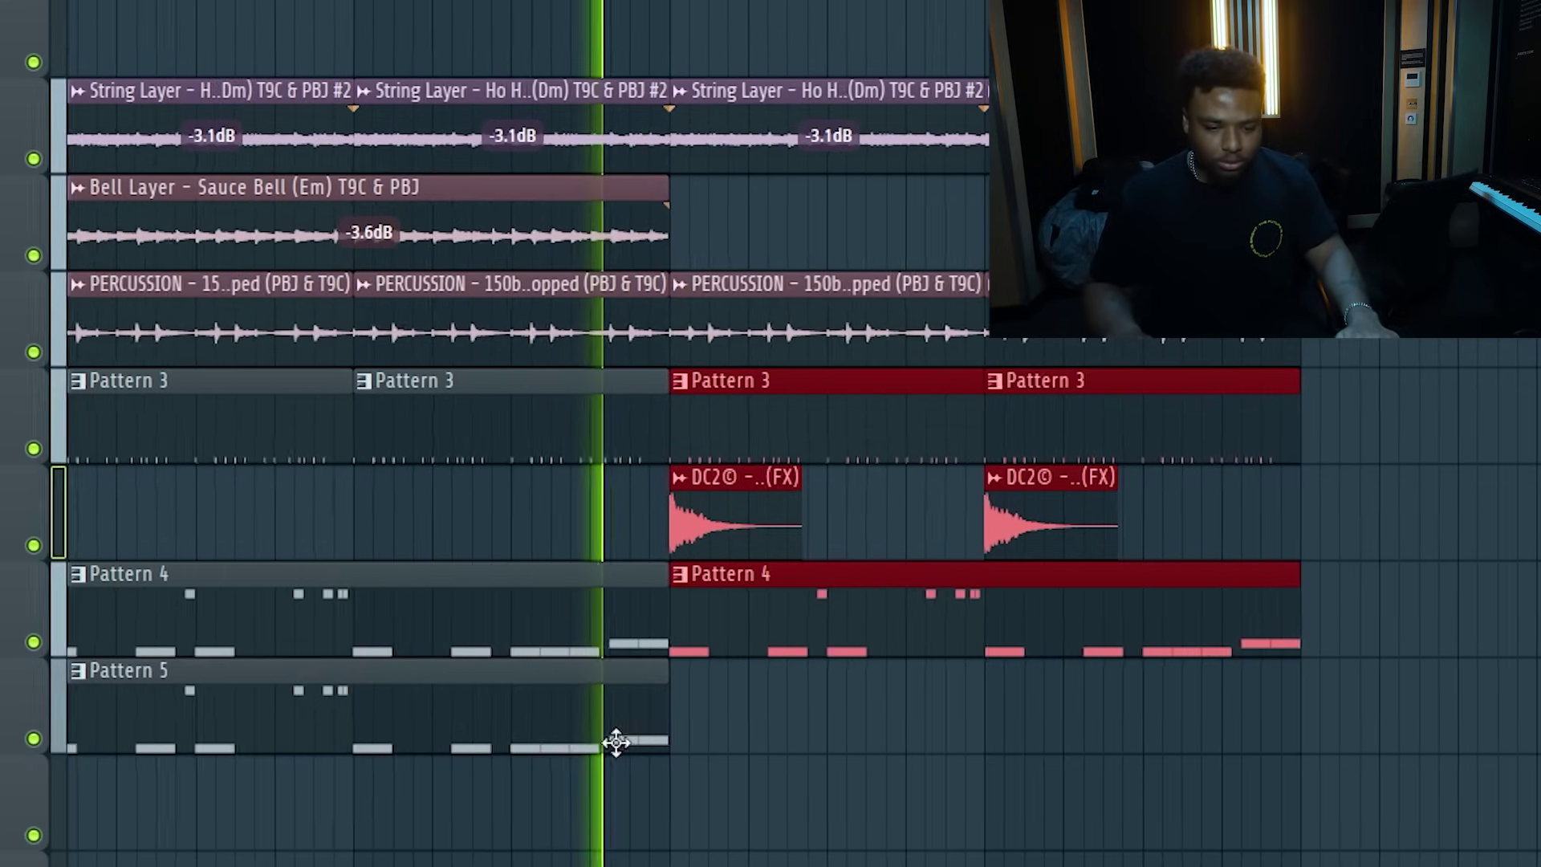
{"action": "left_click", "coordinate": [666, 706]}
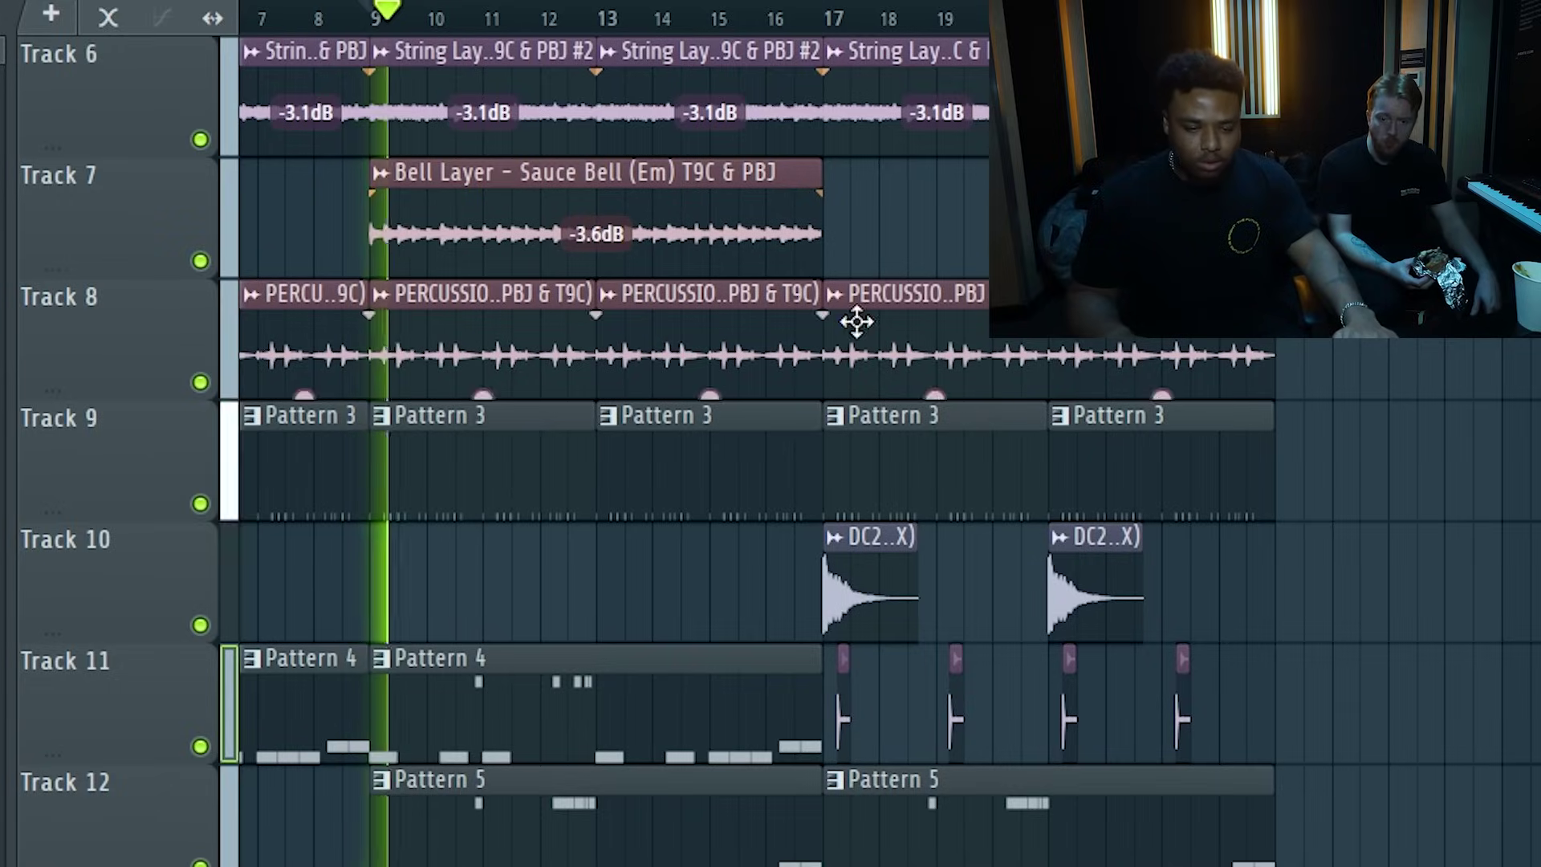
{"action": "scroll", "coordinate": [856, 322], "scroll_direction": "down", "scroll_amount": 3}
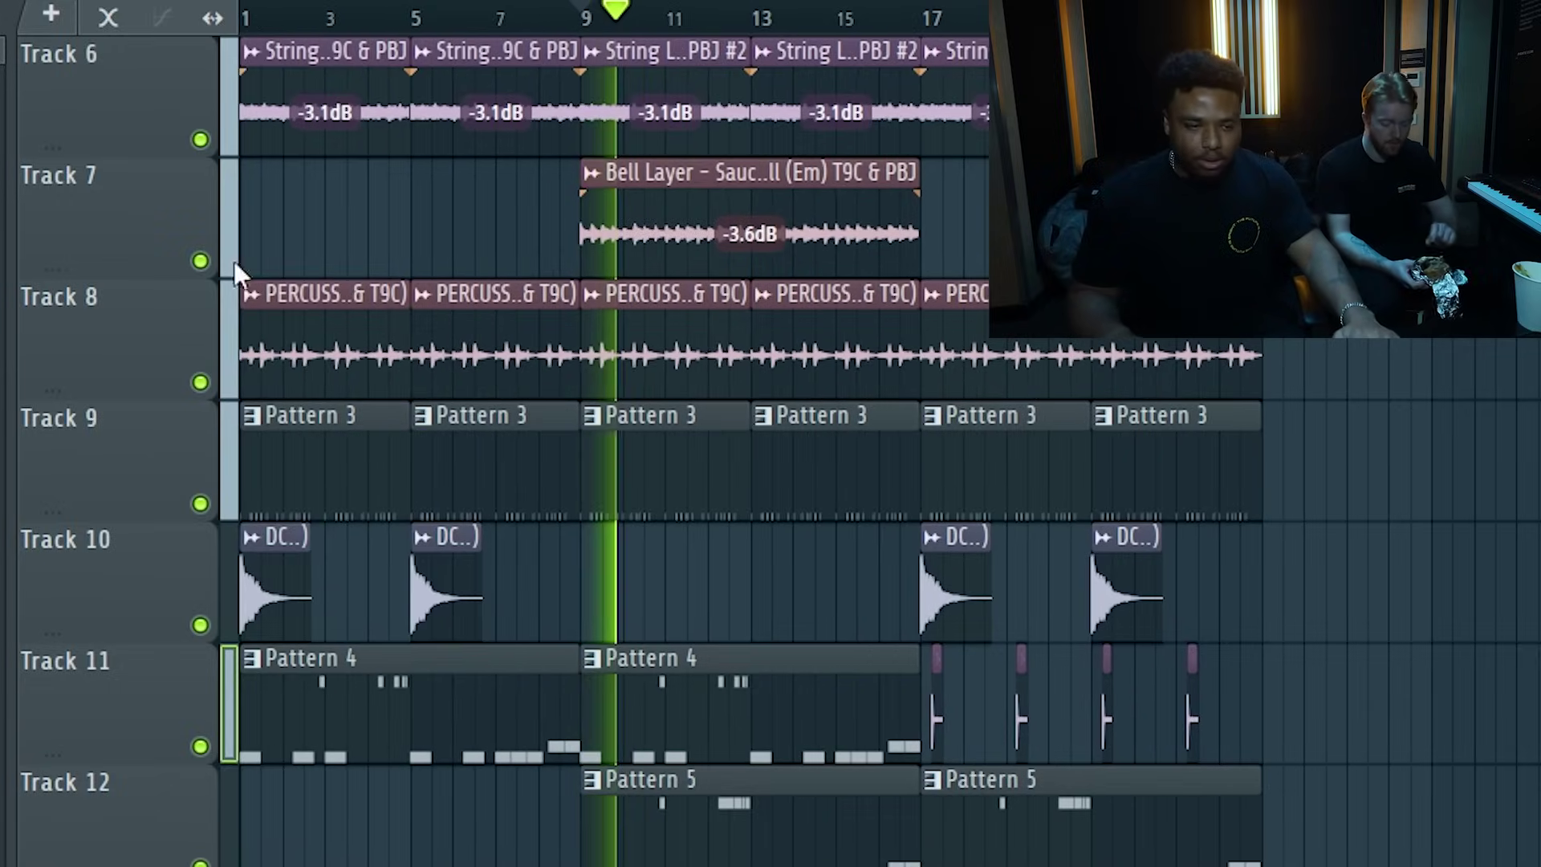